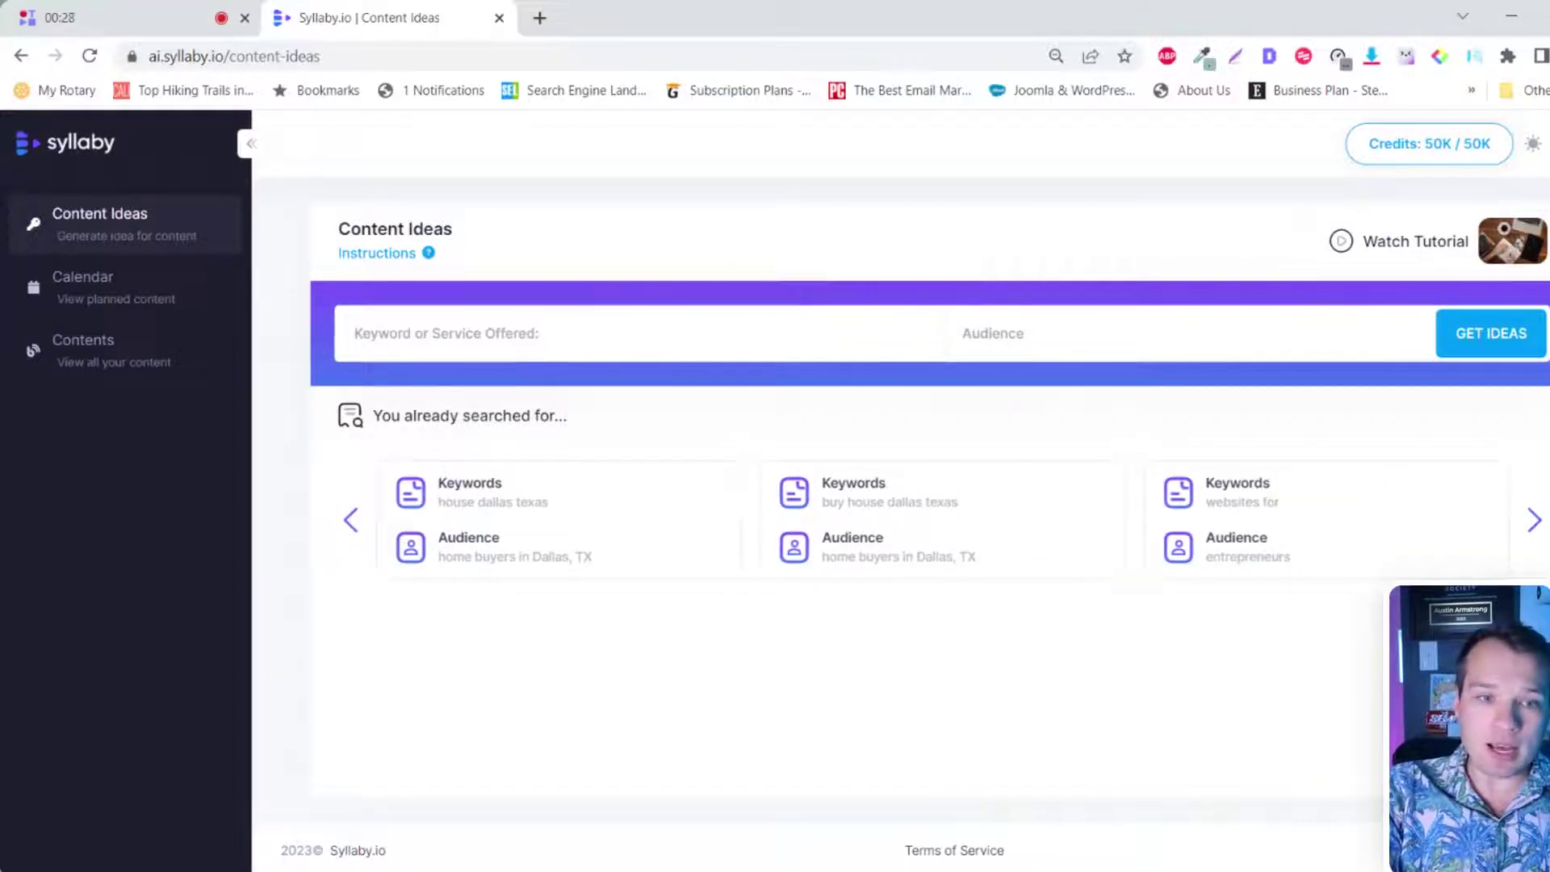
# Step: Enter keyword 'va loans' and audience 'veterans', then request content ideas
pyautogui.click(588, 310)
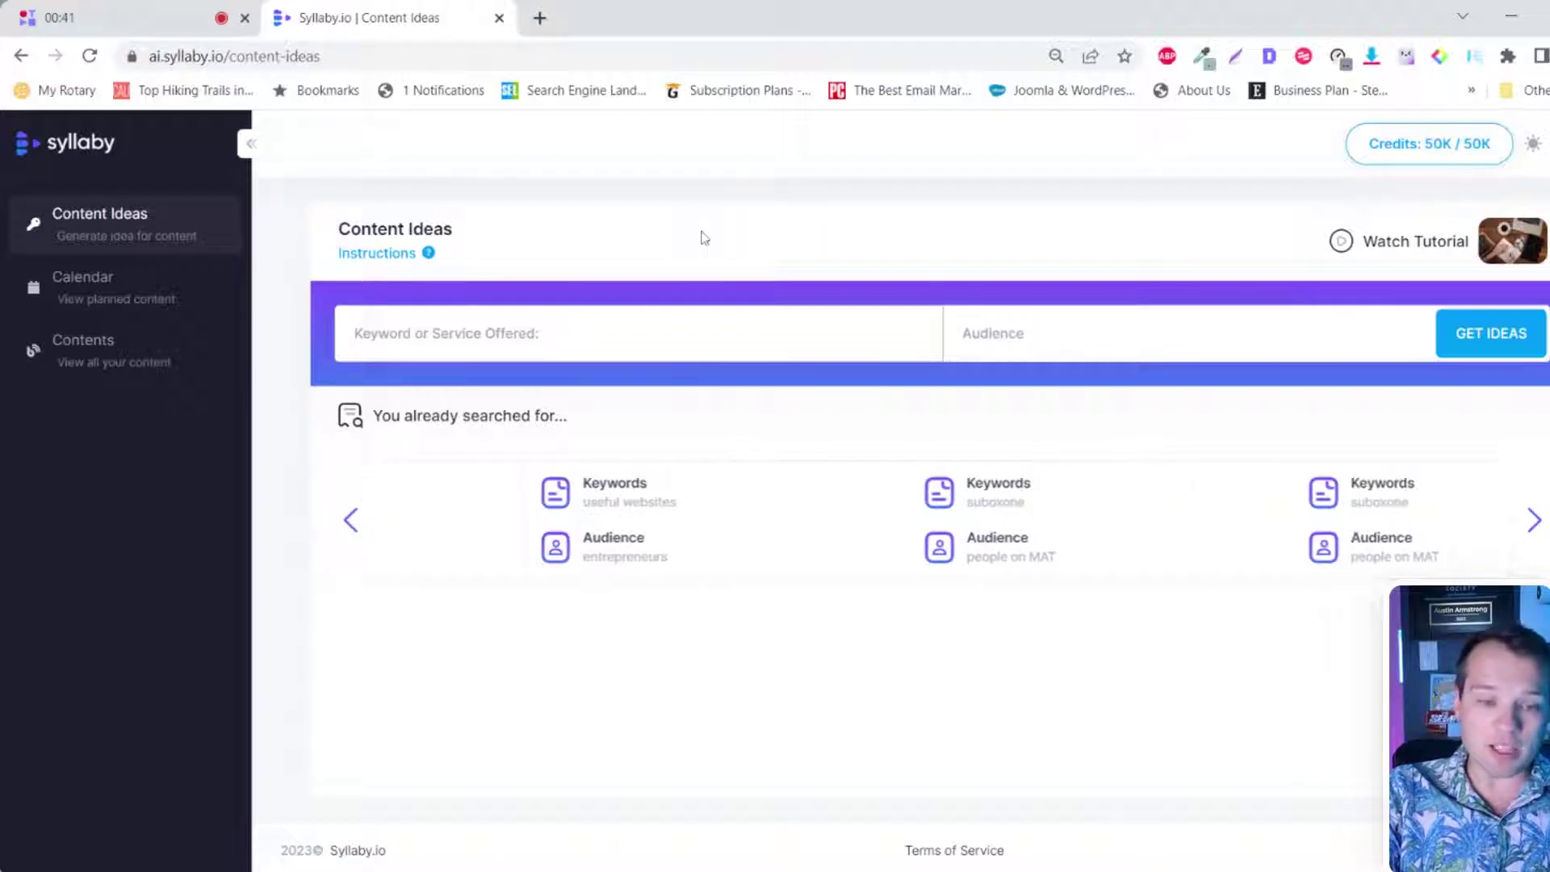
pyautogui.write('va loans')
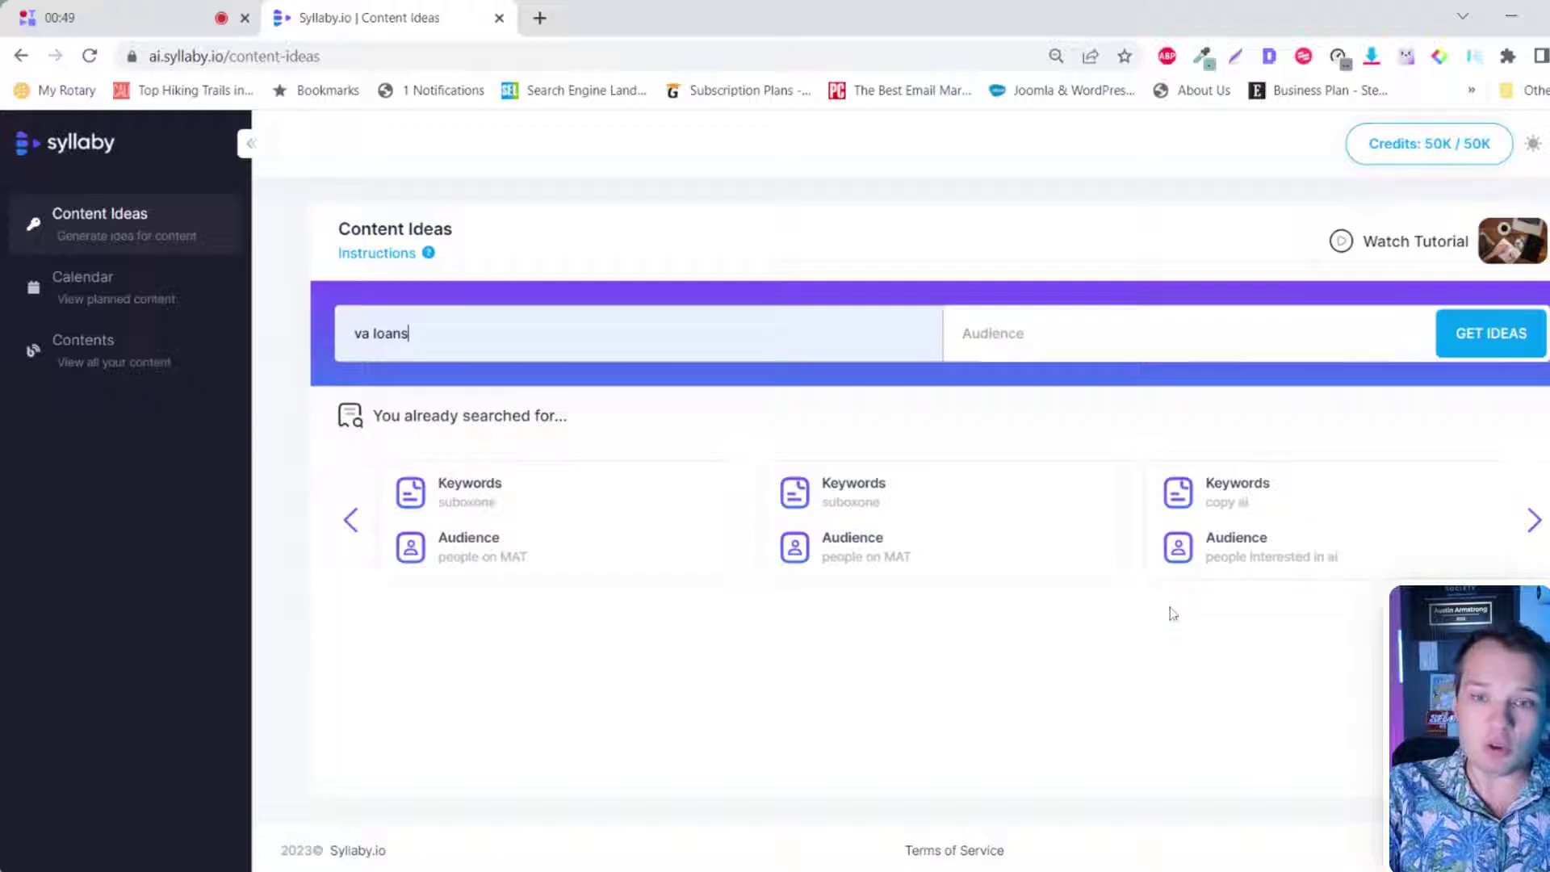
pyautogui.write('veterans')
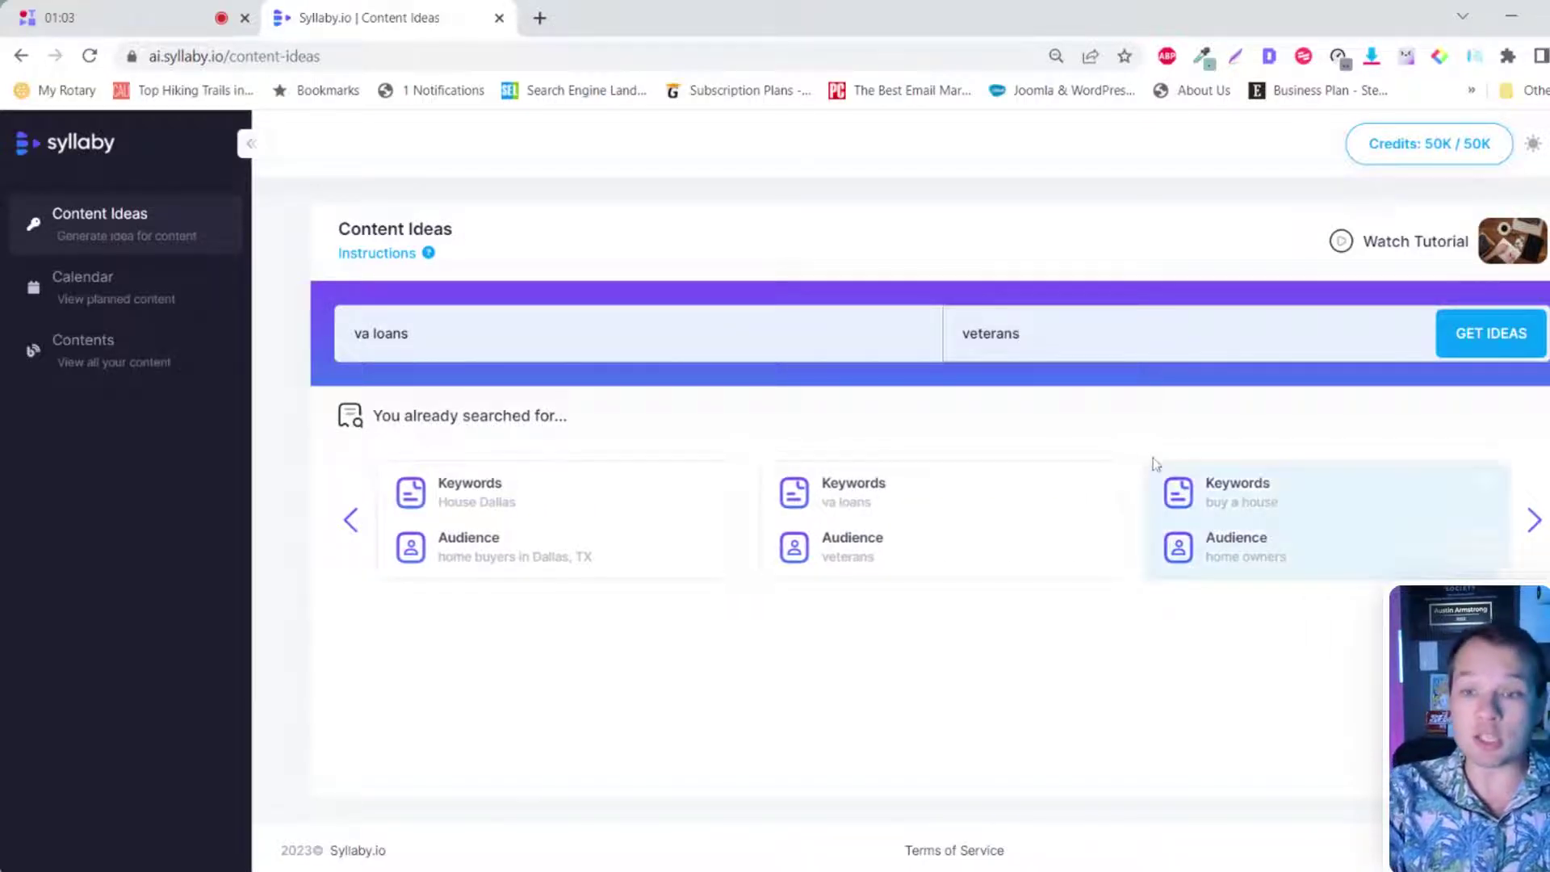
pyautogui.click(1474, 334)
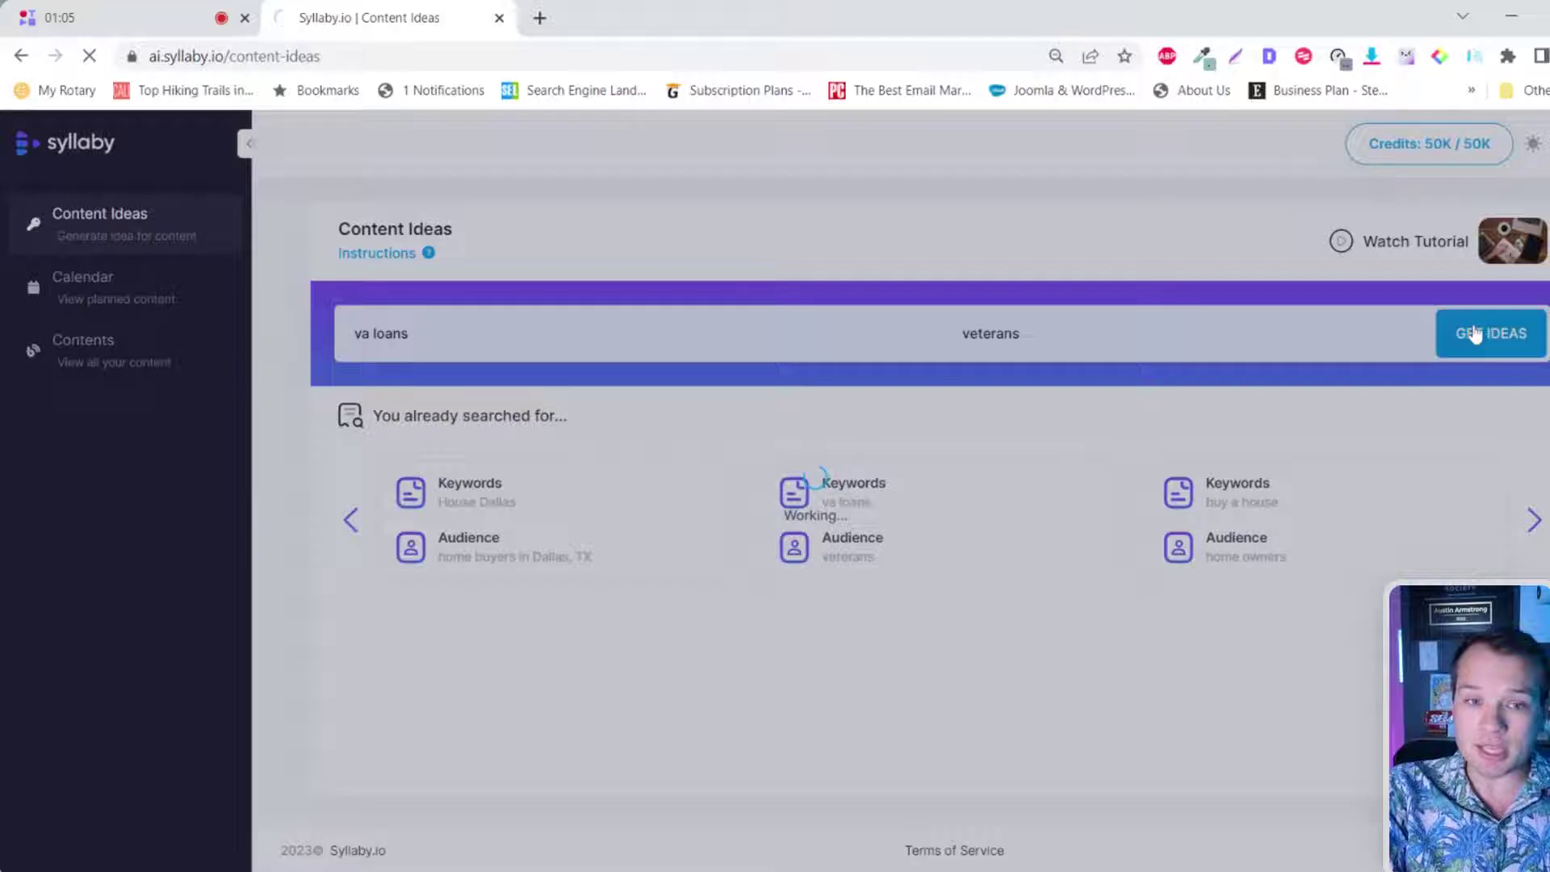
# Step: Review the VA loan questions' search volume, CPC and competition, highlighting the VA loan reuse question
pyautogui.scroll(-5, 925, 525)
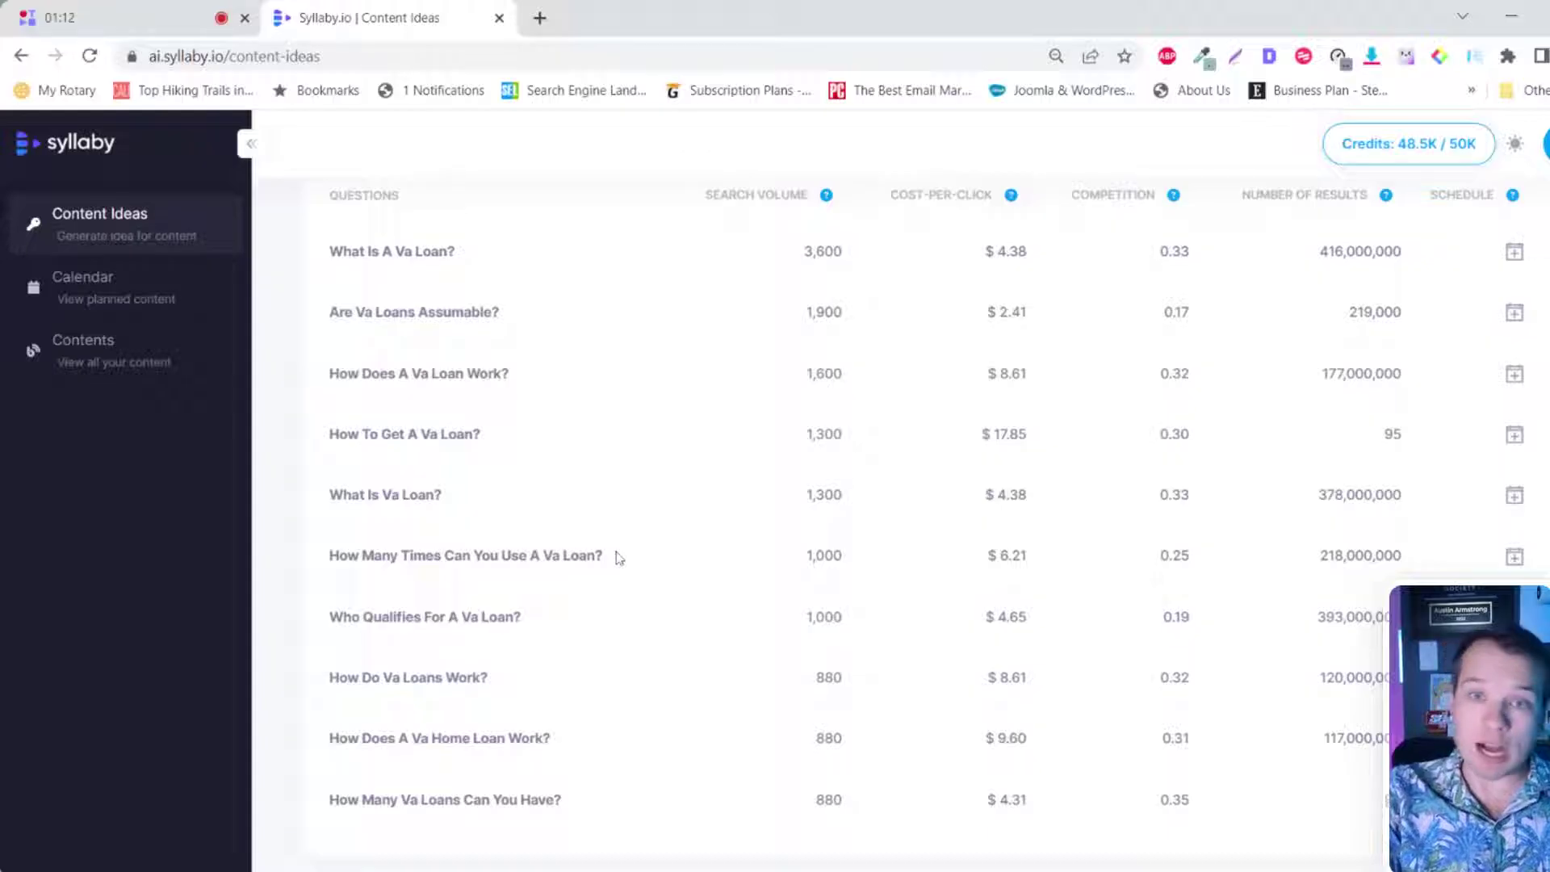
pyautogui.scroll(-1, 618, 557)
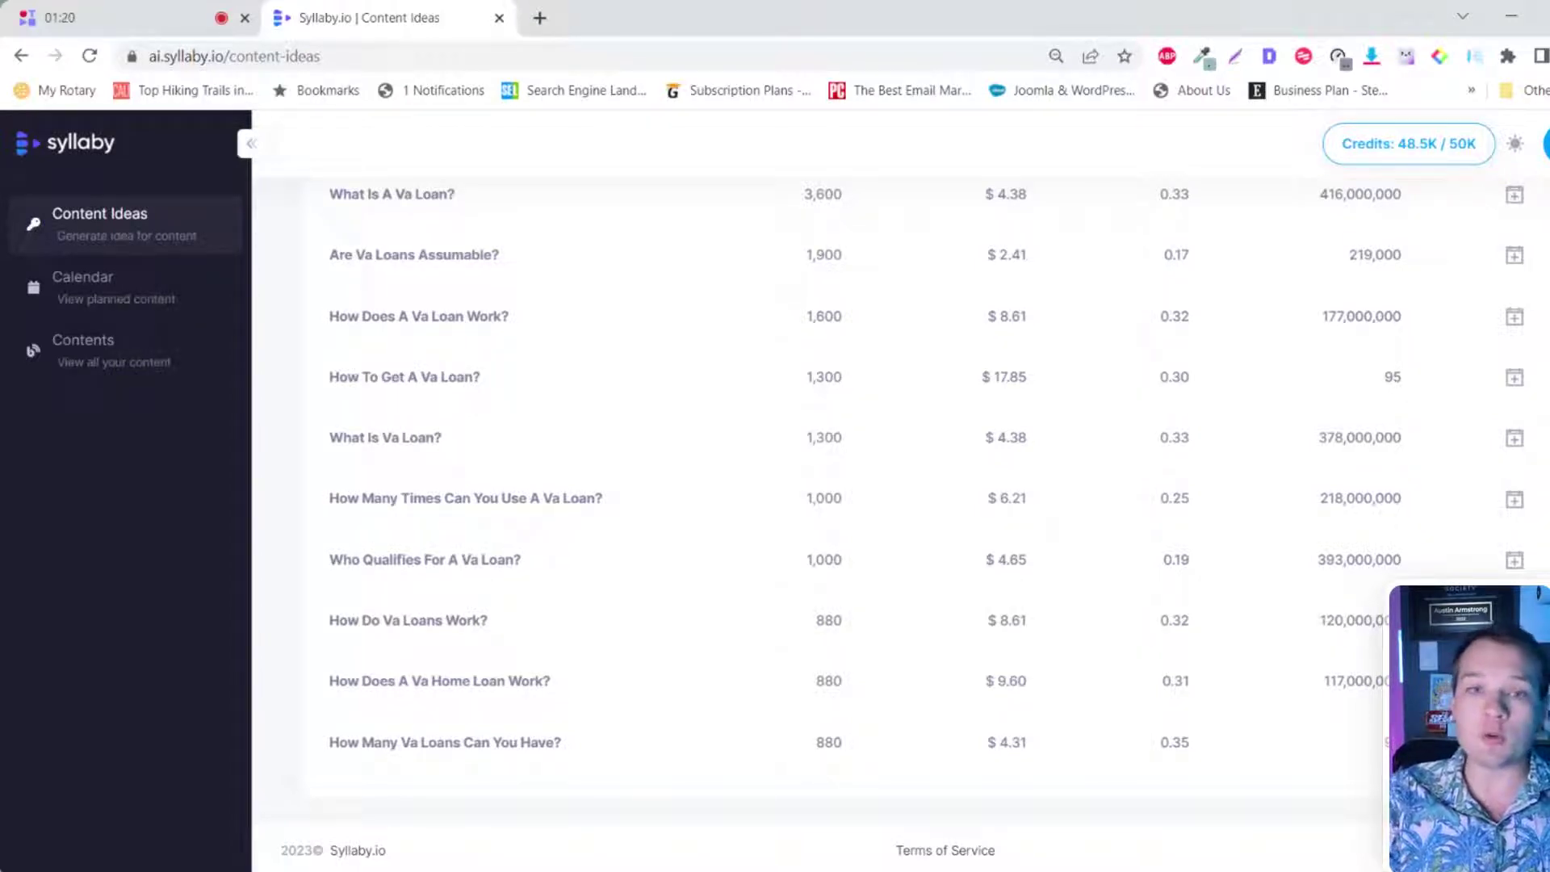
pyautogui.scroll(2, 929, 525)
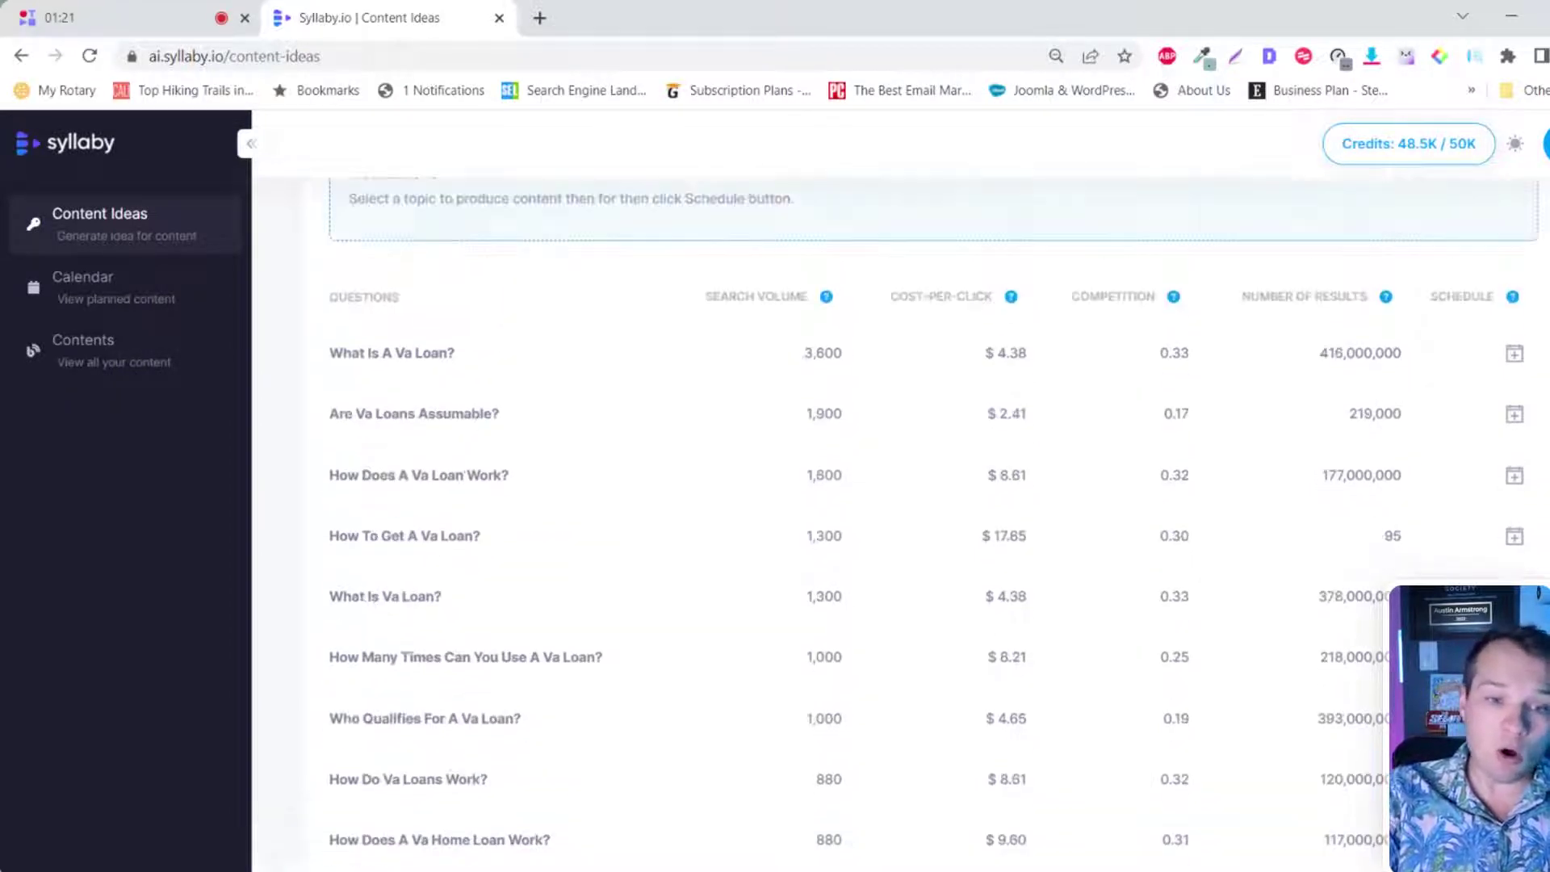
pyautogui.scroll(-1, 929, 525)
pyautogui.scroll(-1, 929, 525)
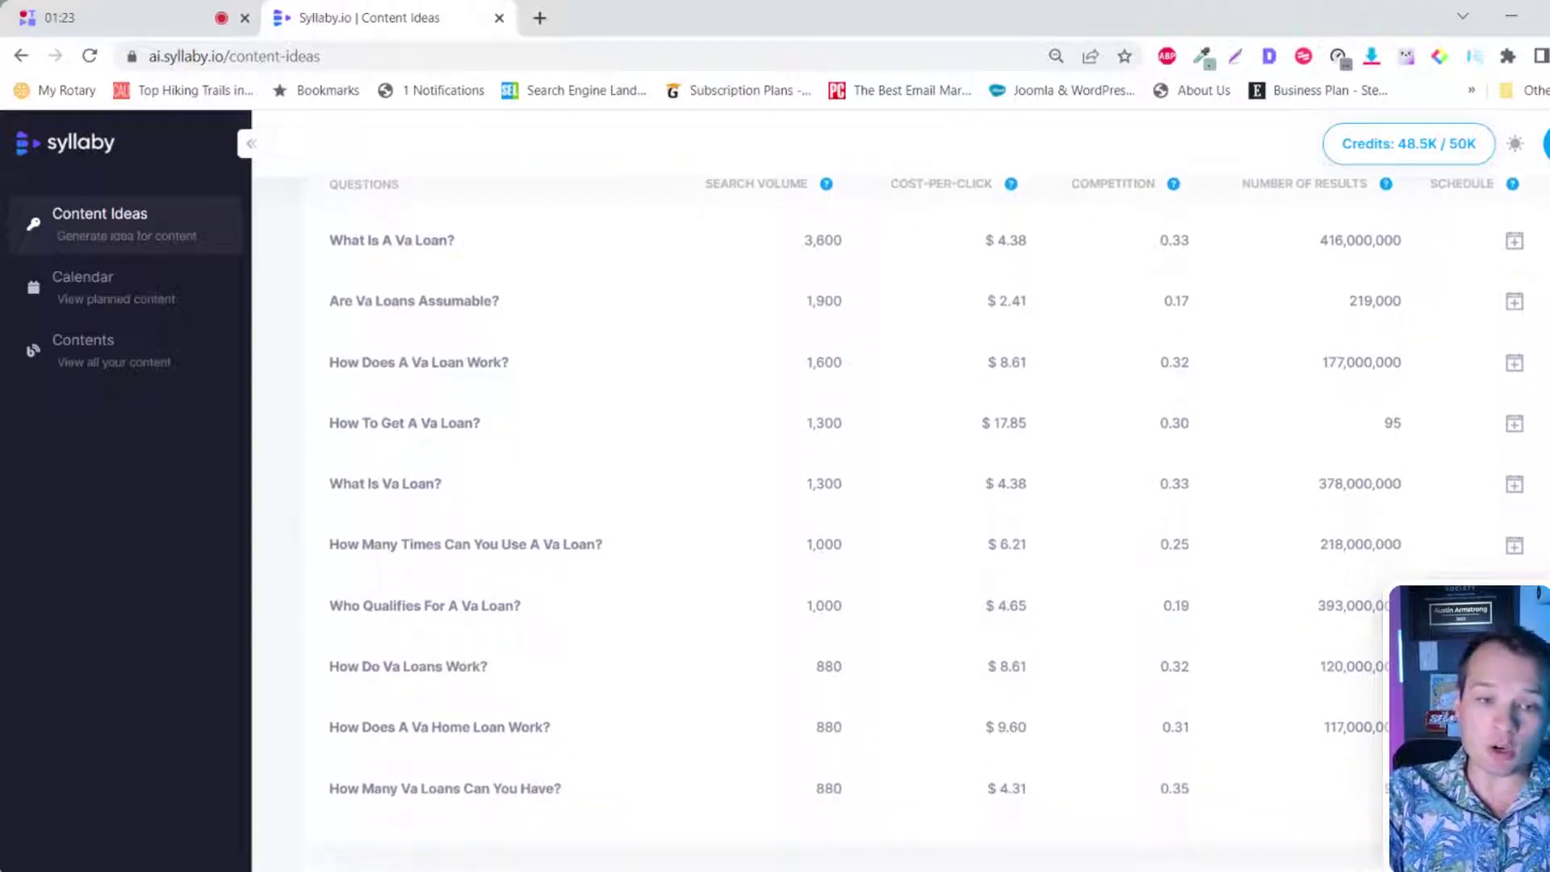
pyautogui.scroll(2, 928, 525)
pyautogui.scroll(1, 928, 525)
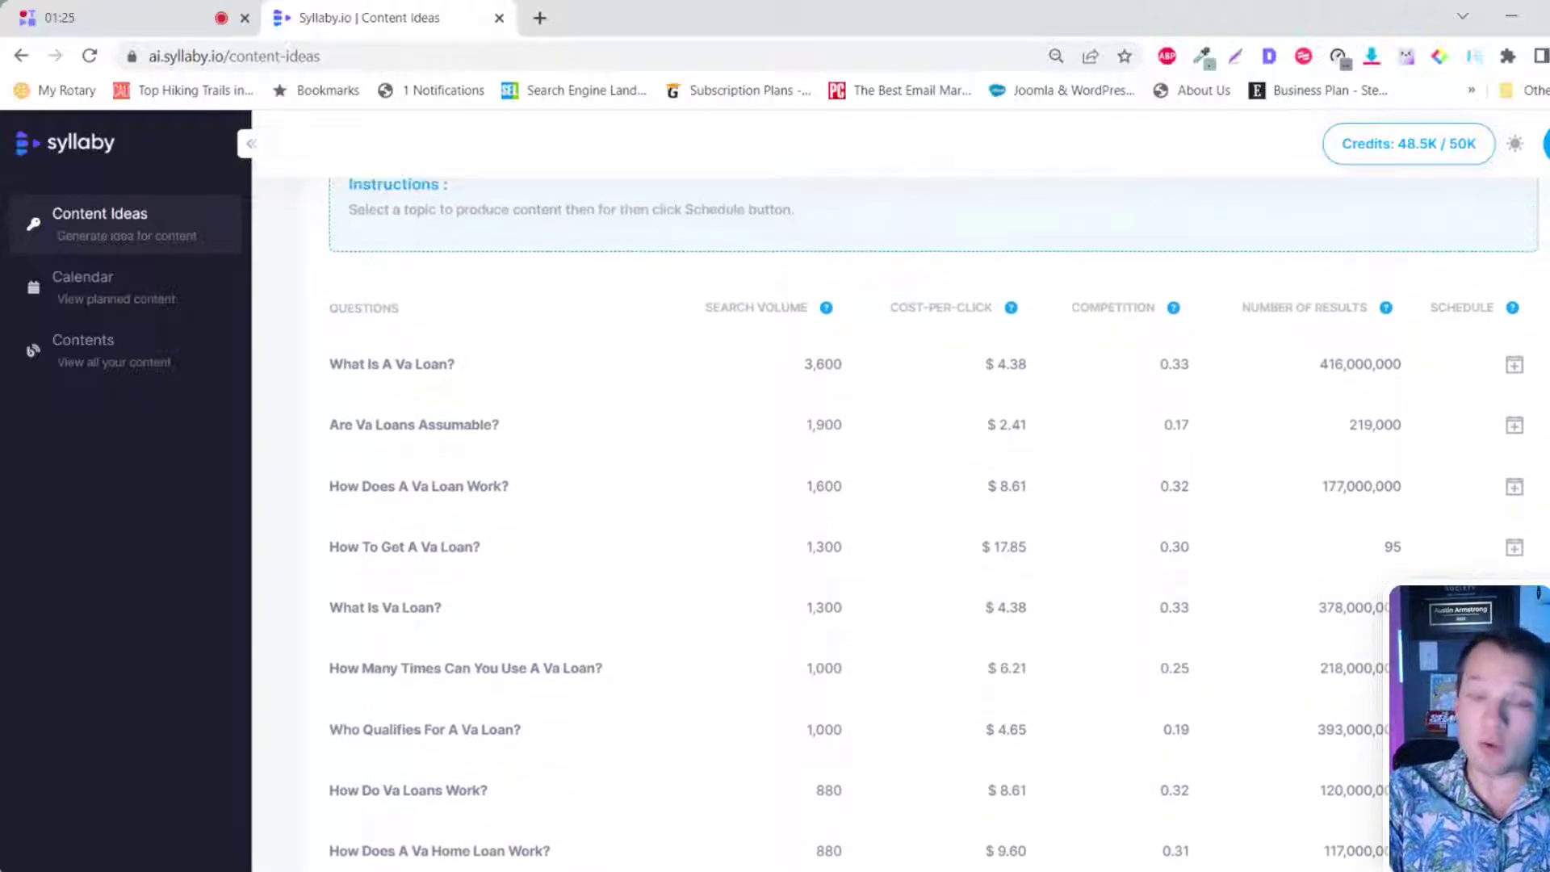
pyautogui.scroll(-1, 706, 415)
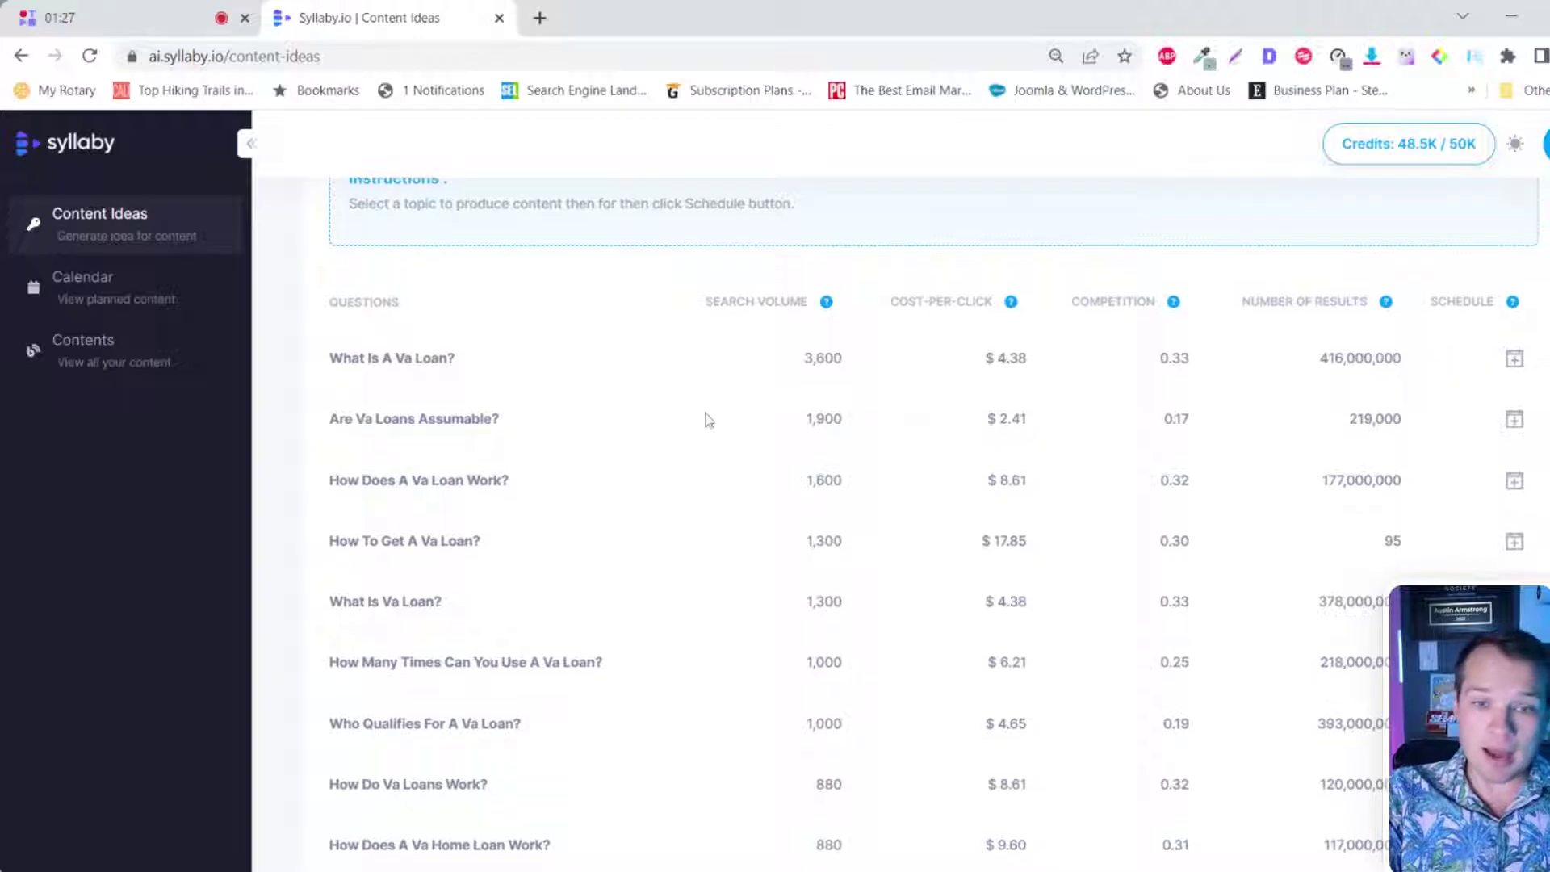
pyautogui.scroll(1, 929, 525)
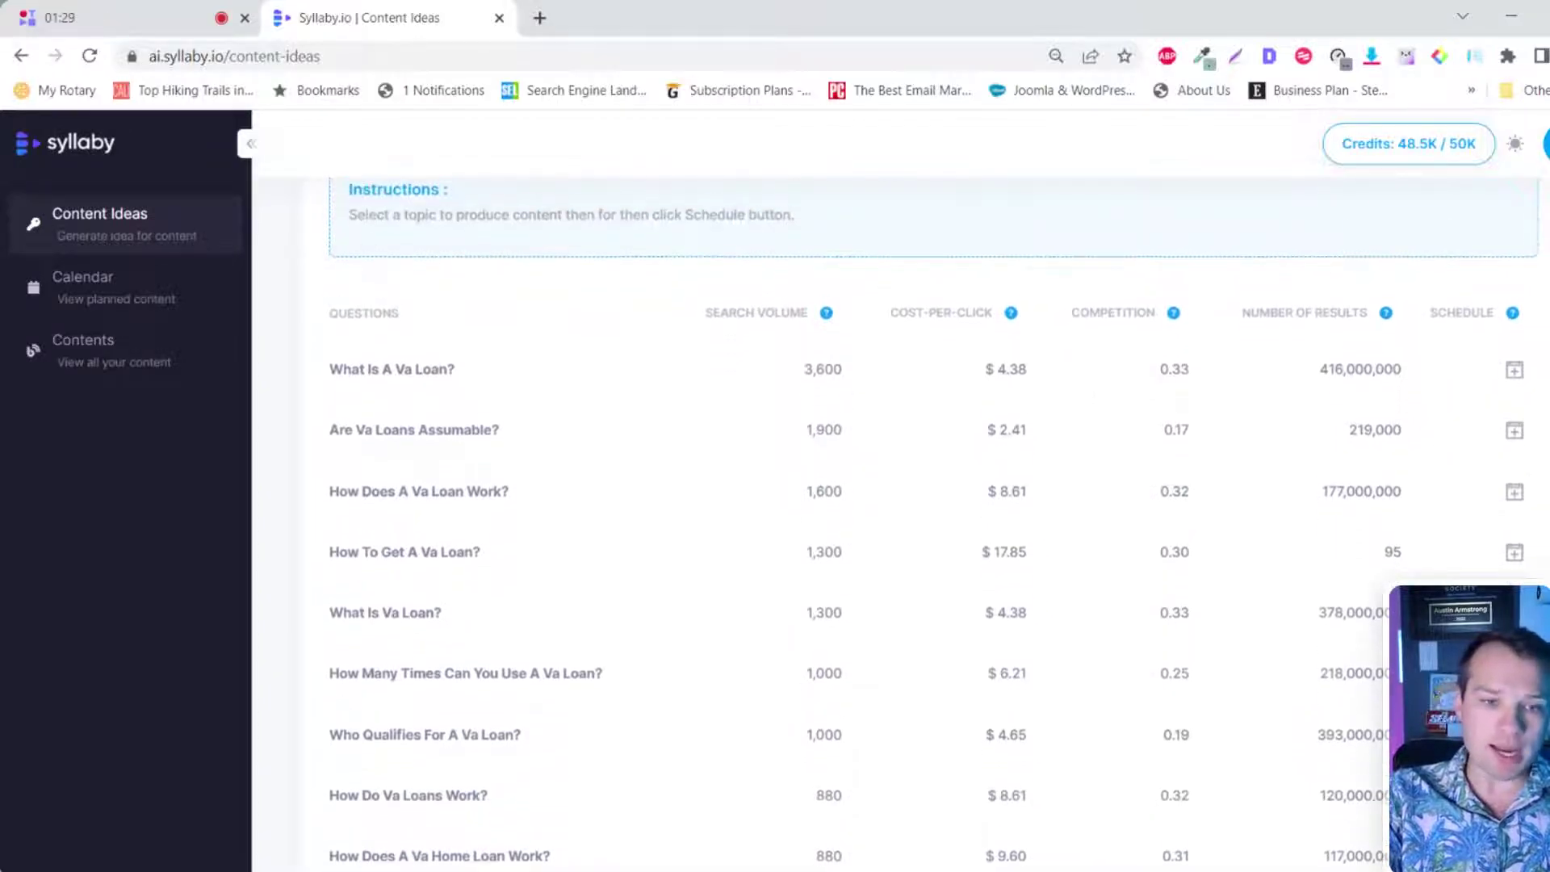
pyautogui.scroll(-3, 466, 595)
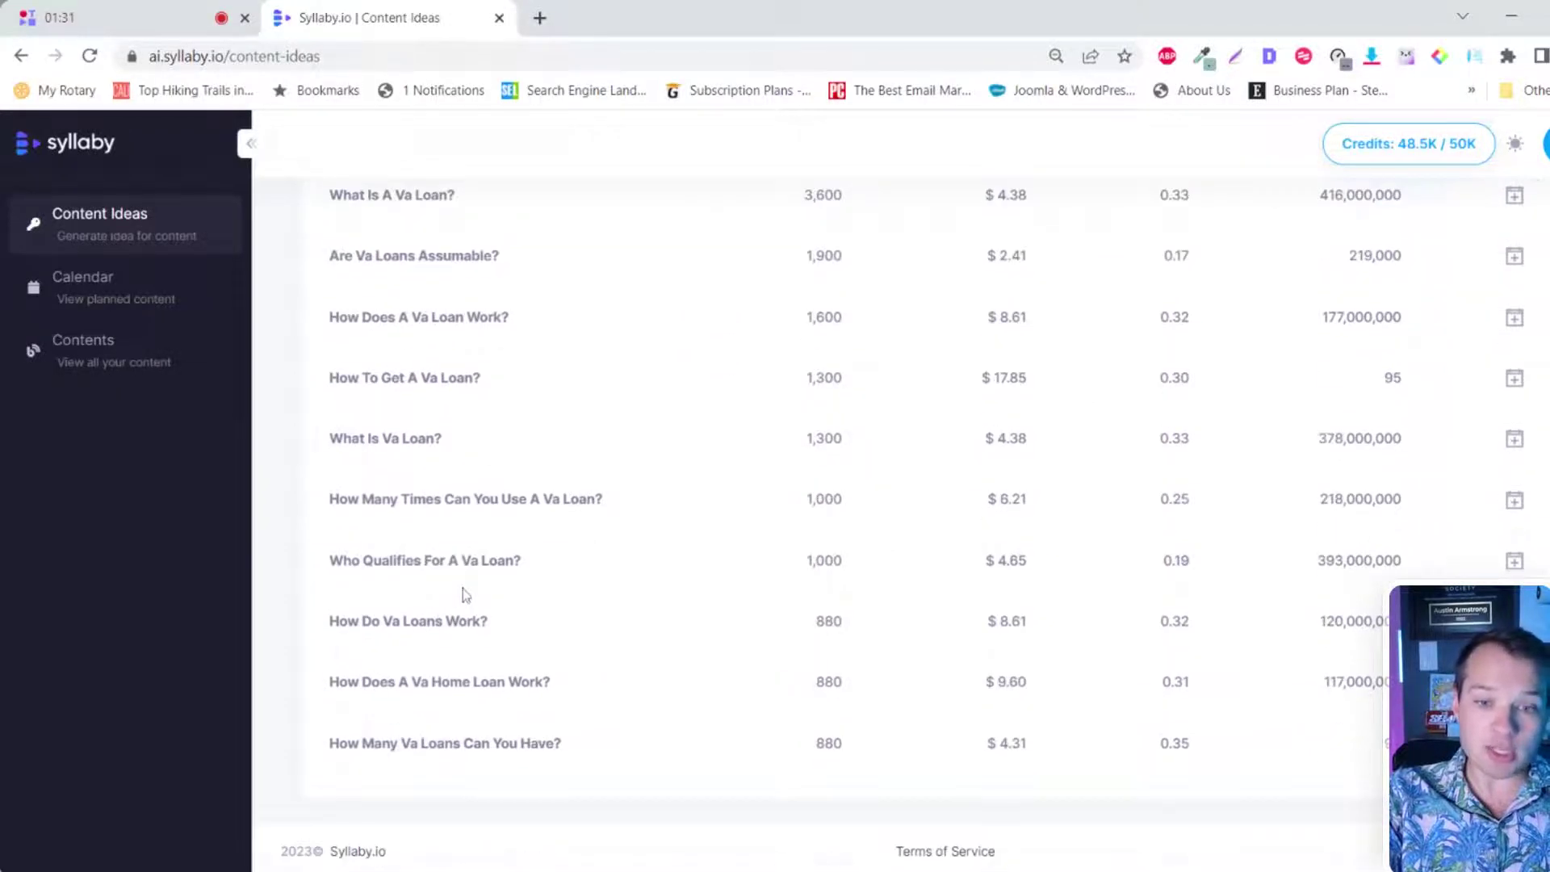
pyautogui.scroll(4, 466, 595)
pyautogui.moveTo(826, 386)
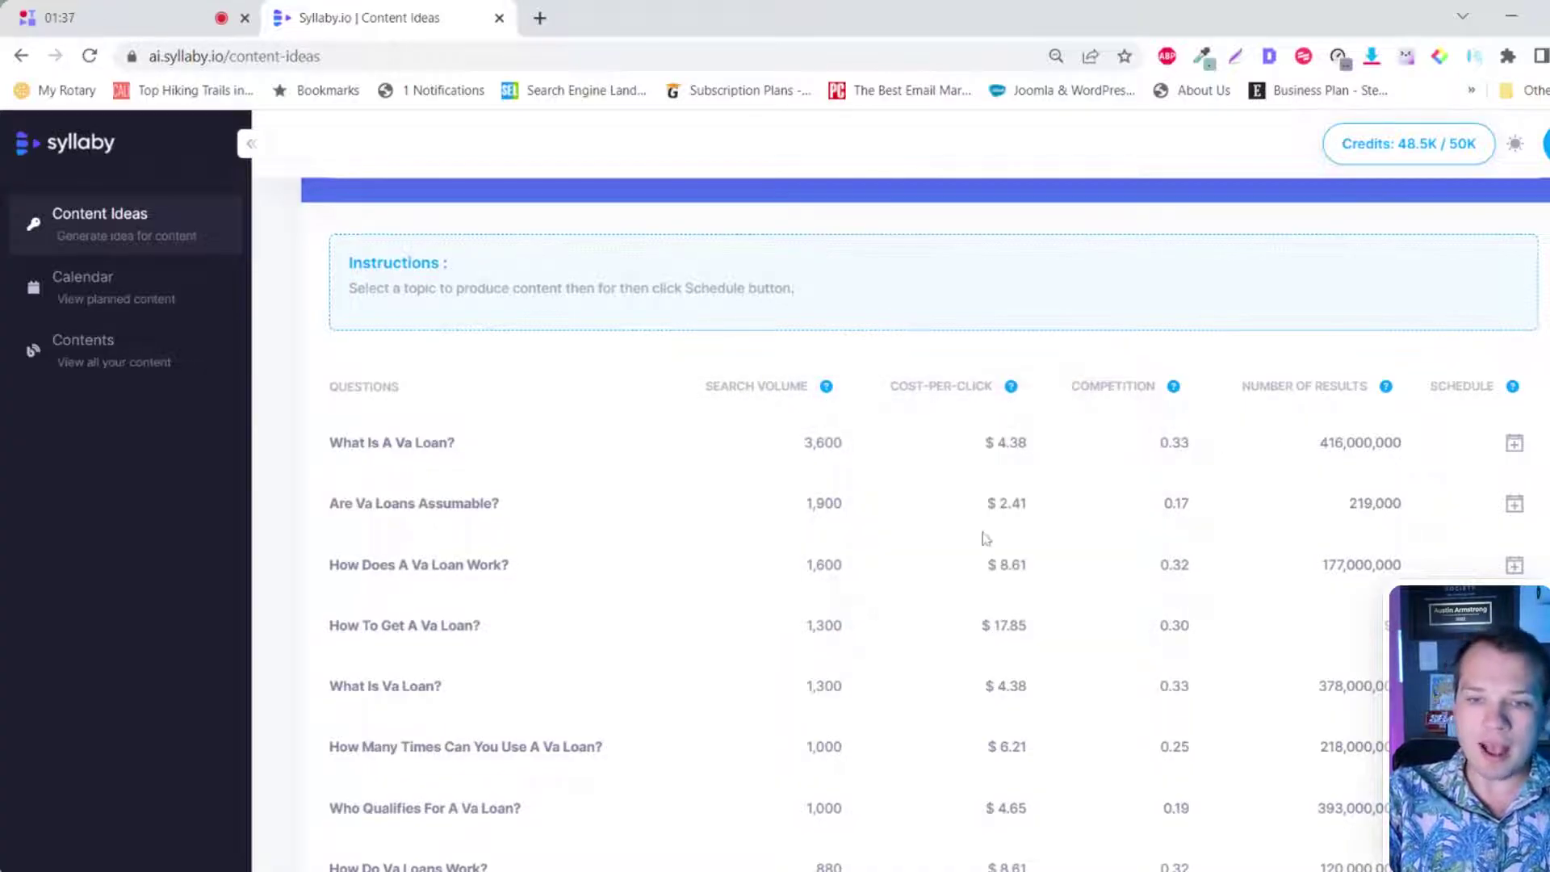
pyautogui.scroll(-3, 994, 729)
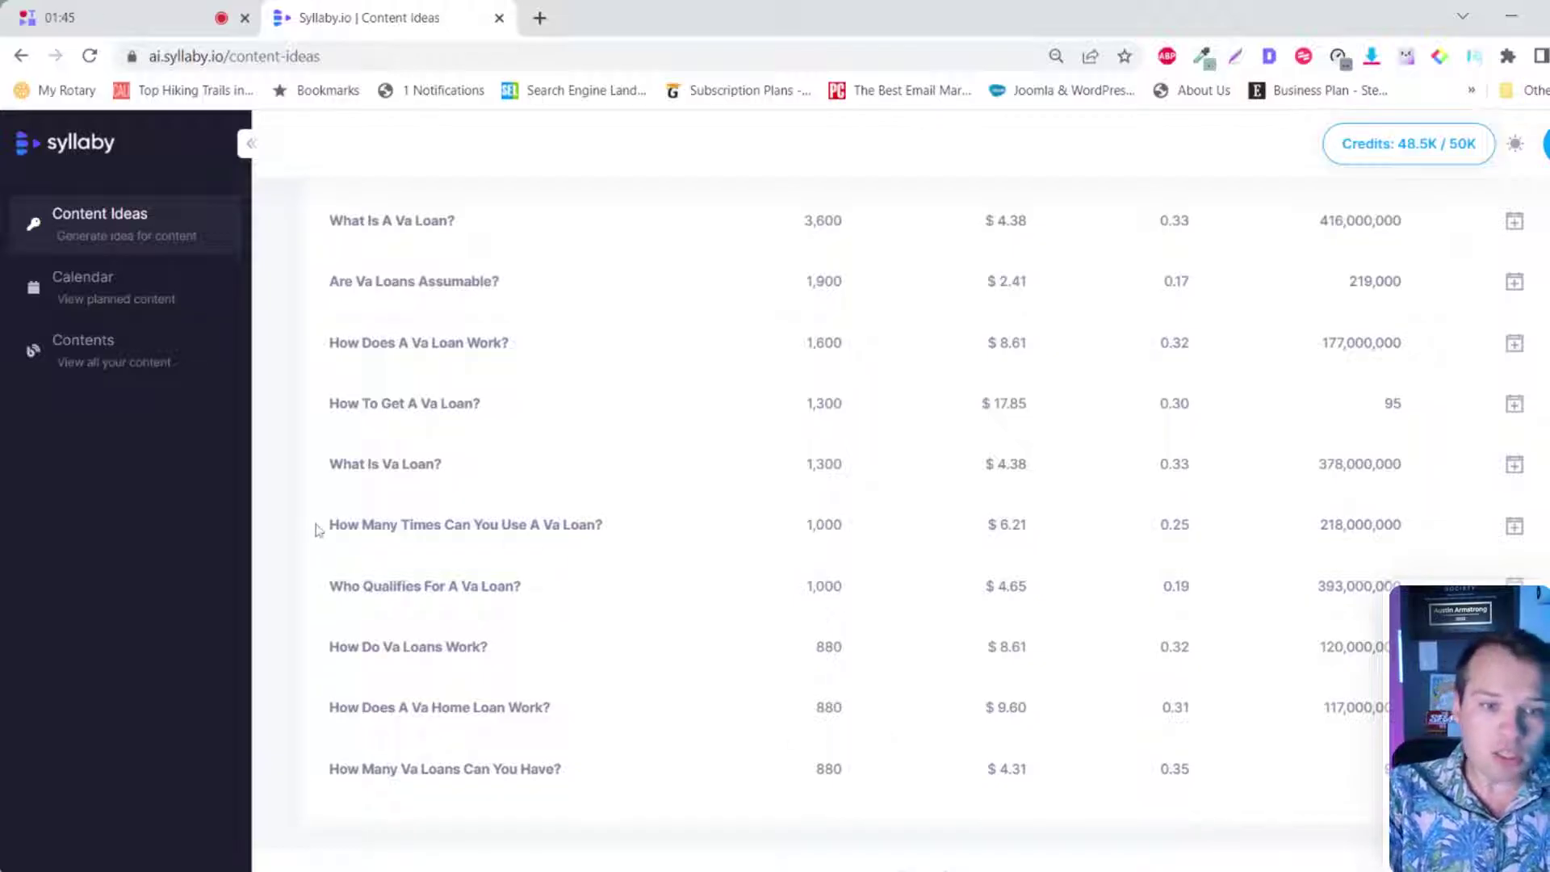
pyautogui.moveTo(318, 525)
pyautogui.mouseDown()
pyautogui.moveTo(616, 540)
pyautogui.moveTo(604, 527)
pyautogui.mouseUp()
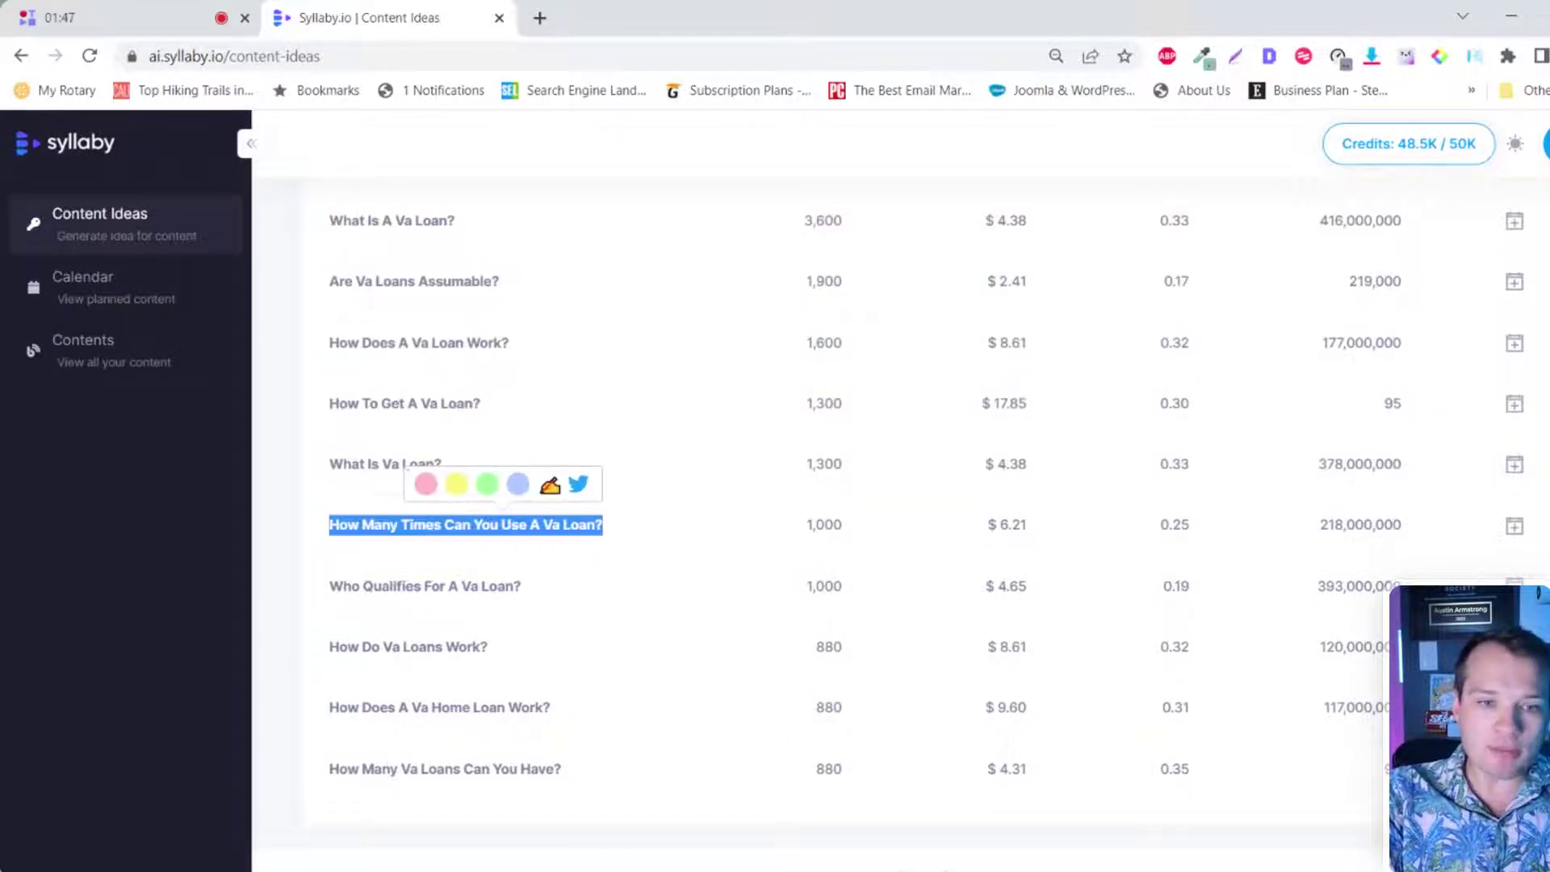
# Step: Schedule 'How Many Times Can You Use A Va Loan?' for April 13, 2023, 12:00 PM on the calendar
pyautogui.click(629, 532)
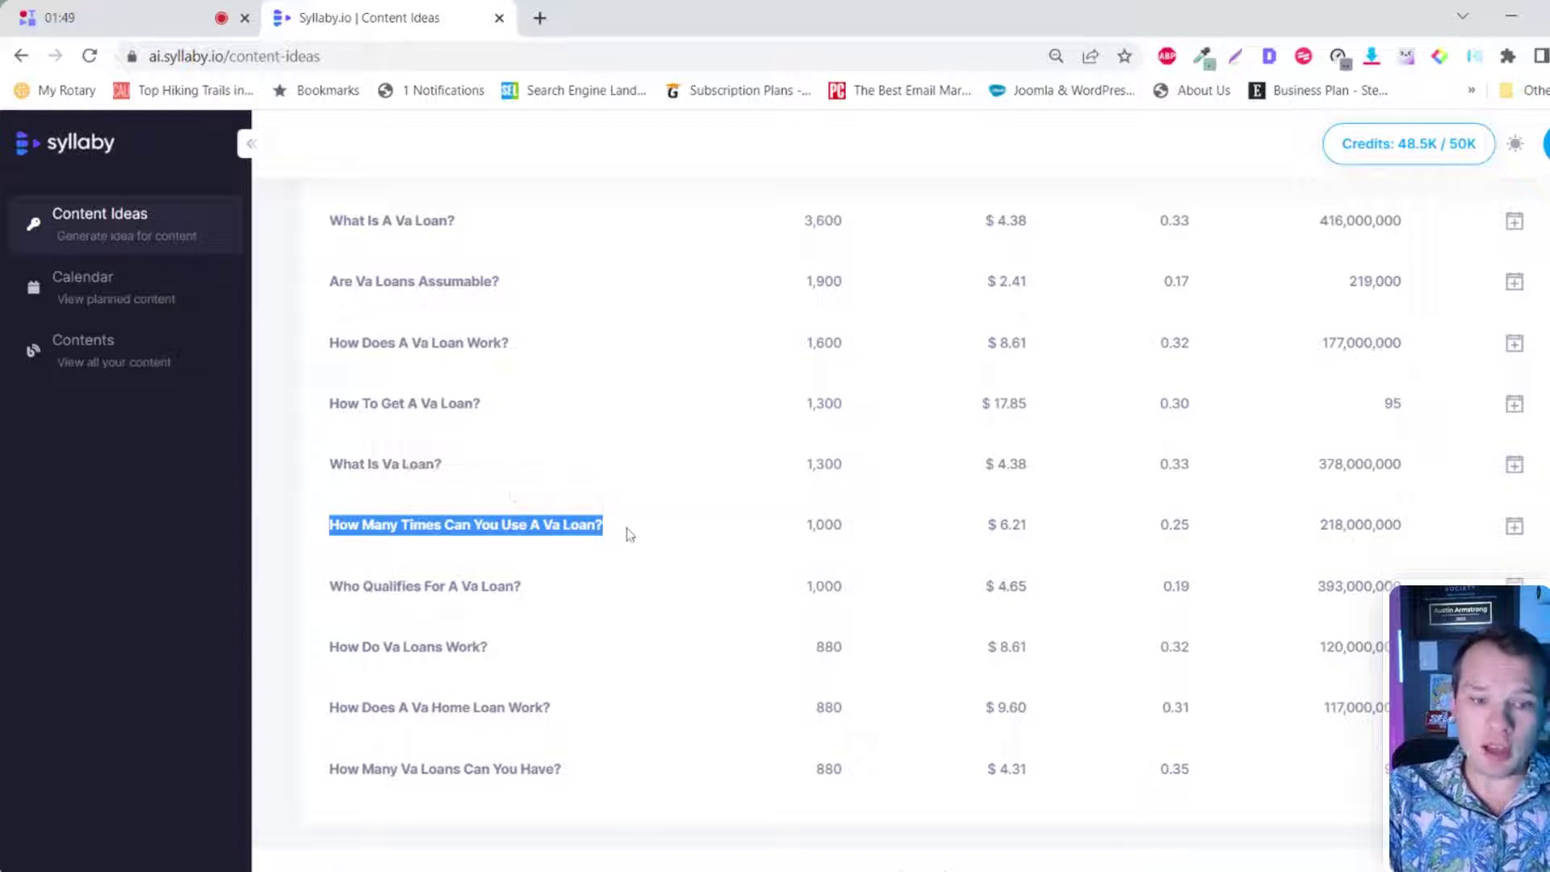
pyautogui.click(1515, 527)
pyautogui.click(717, 515)
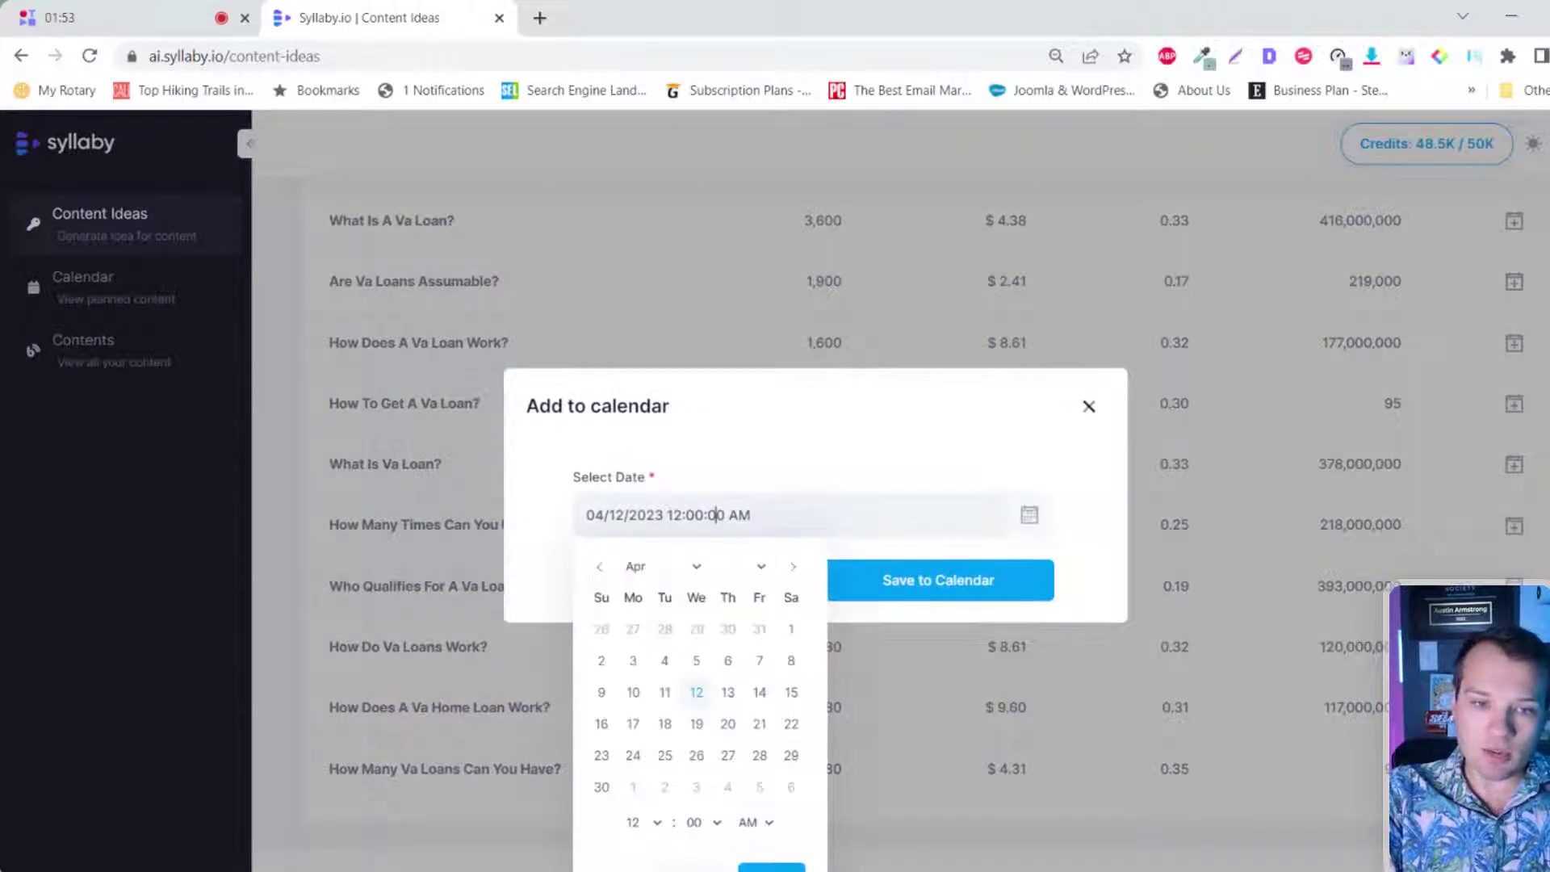
pyautogui.click(727, 695)
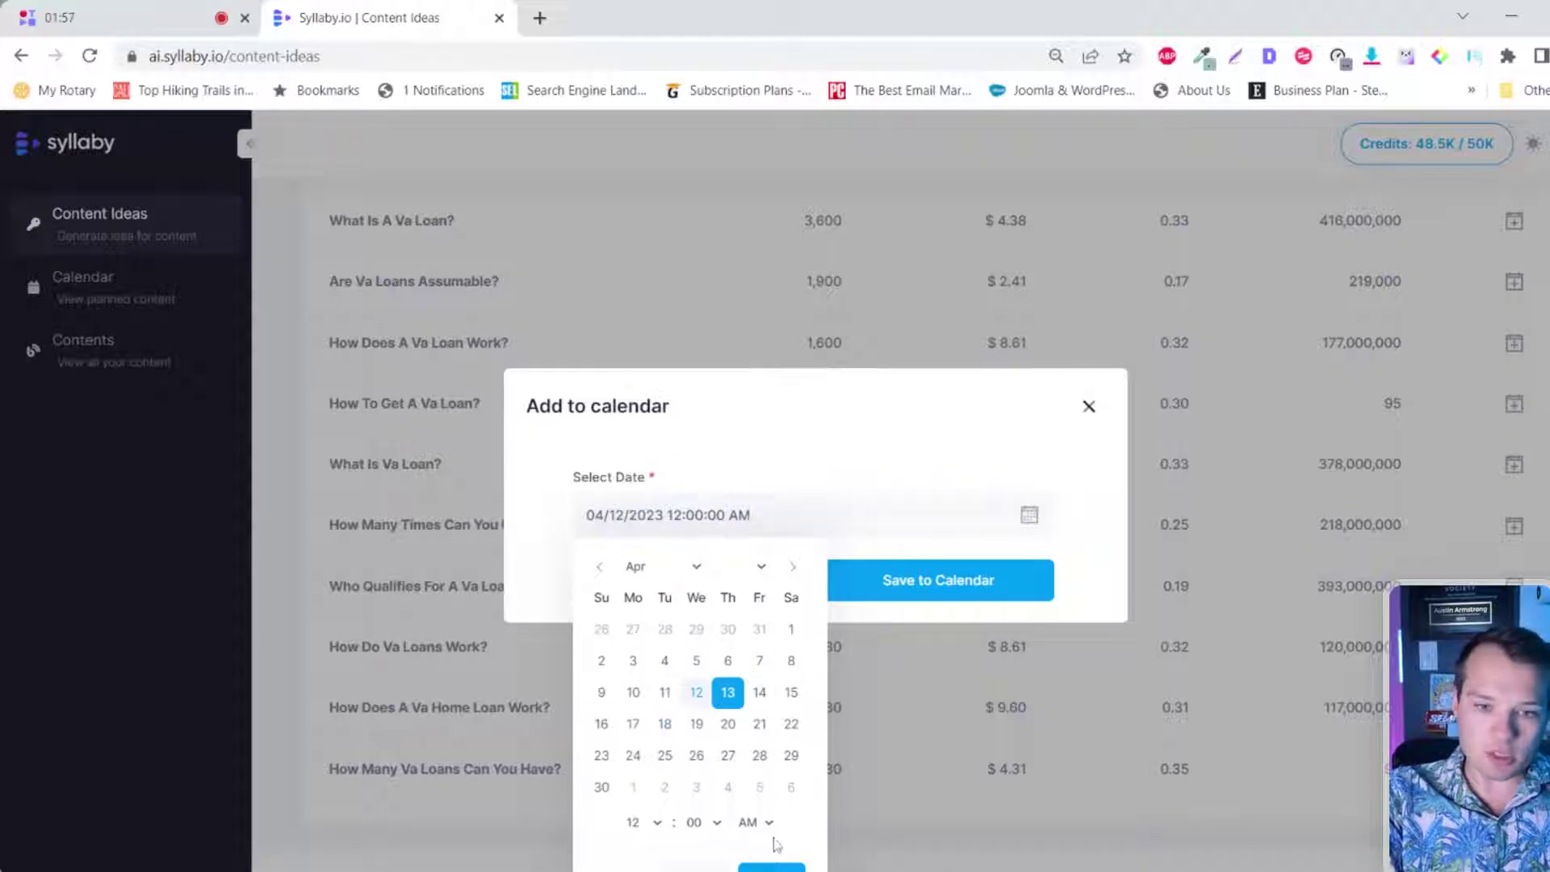
pyautogui.click(757, 823)
pyautogui.click(754, 862)
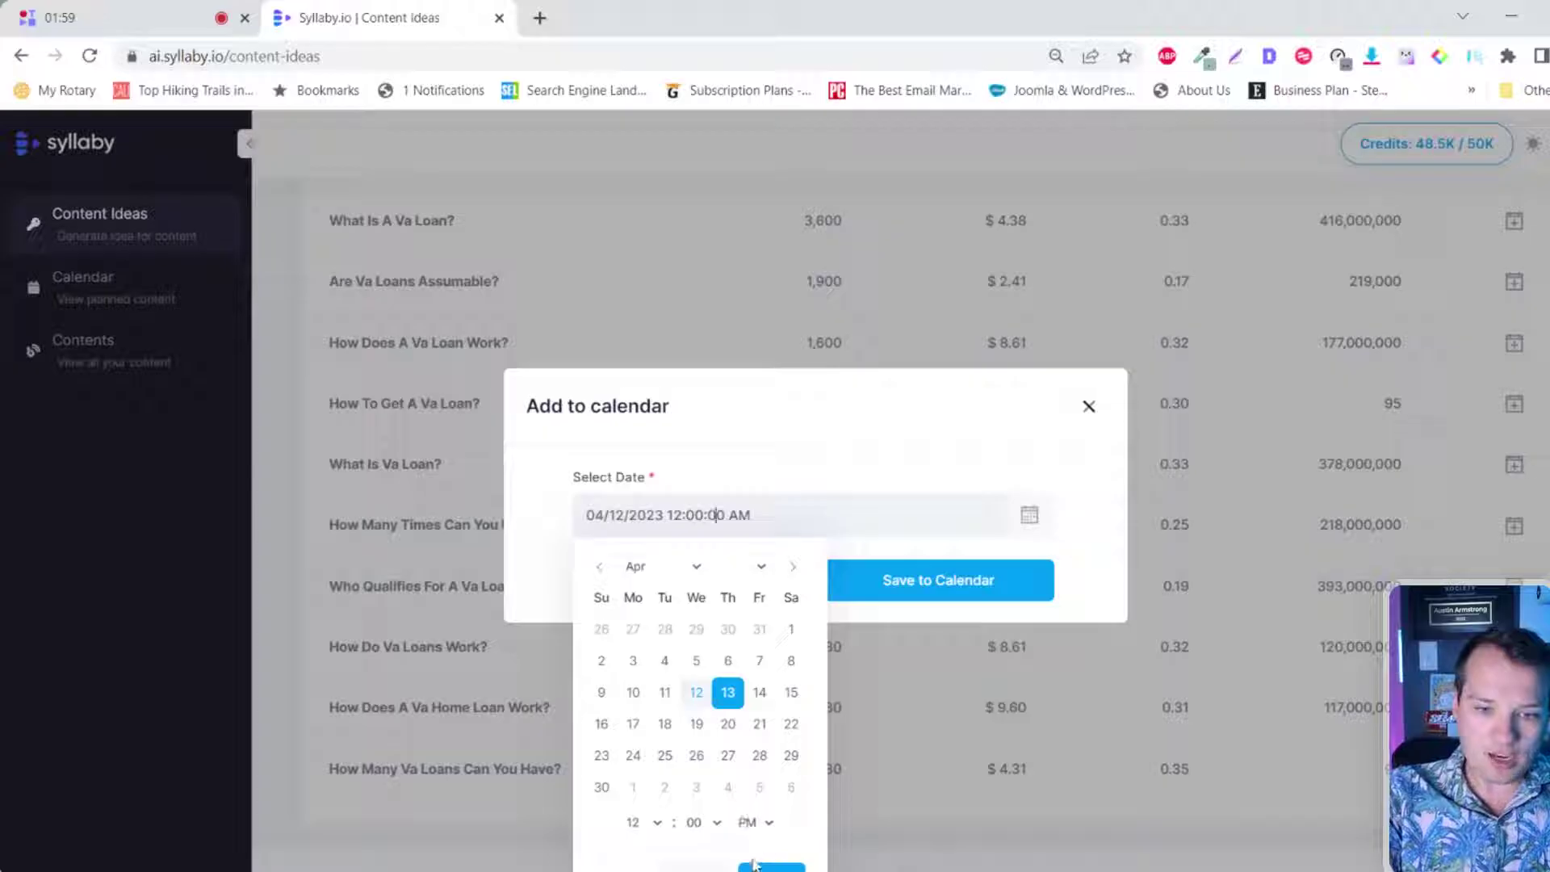
pyautogui.click(769, 867)
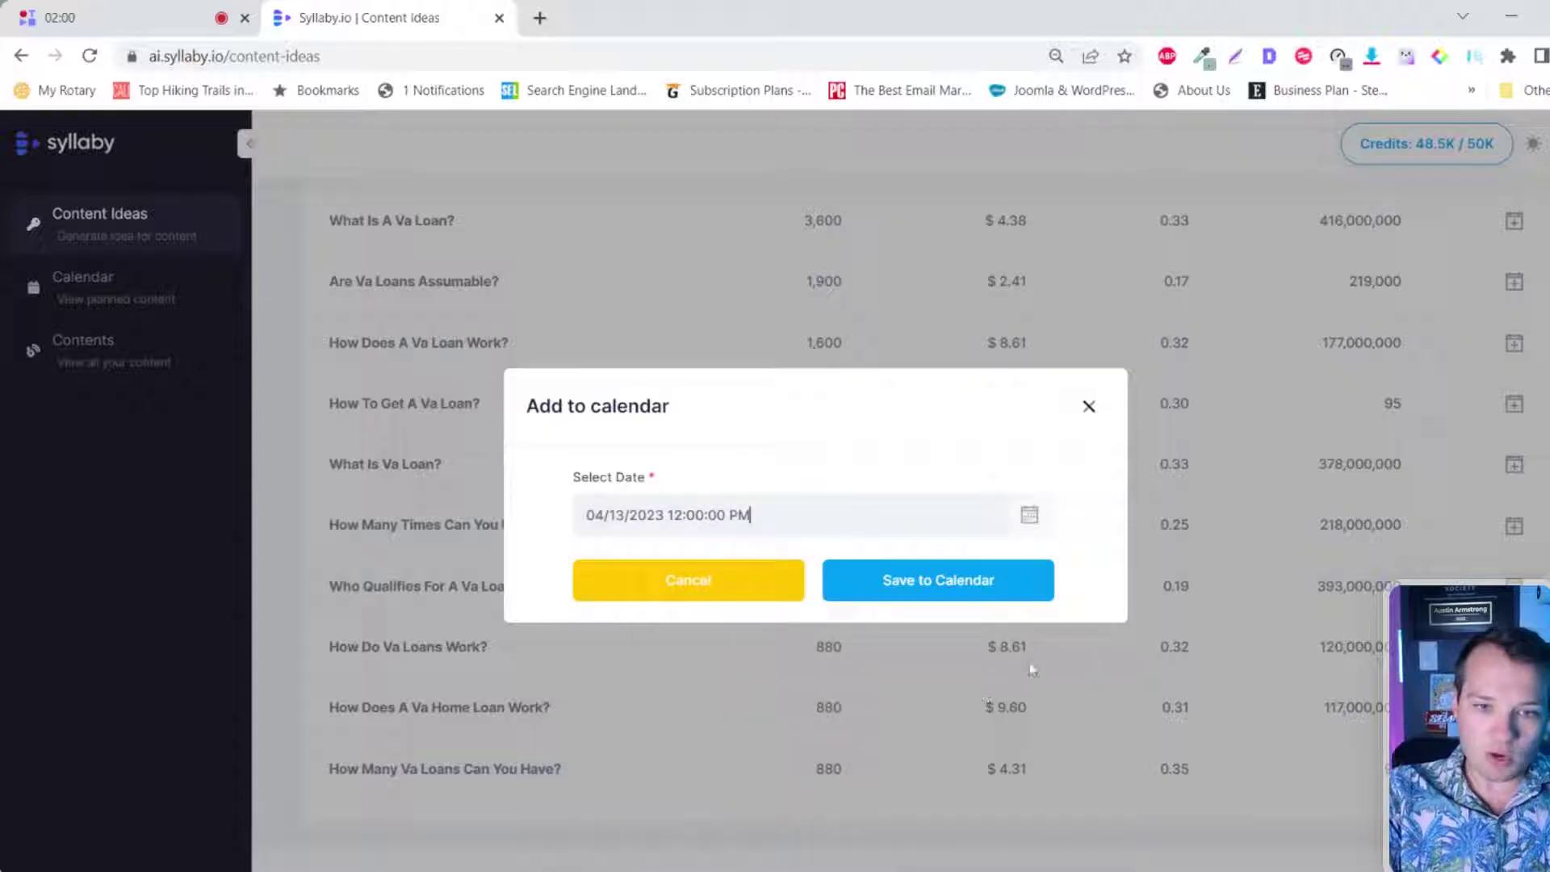
pyautogui.click(946, 596)
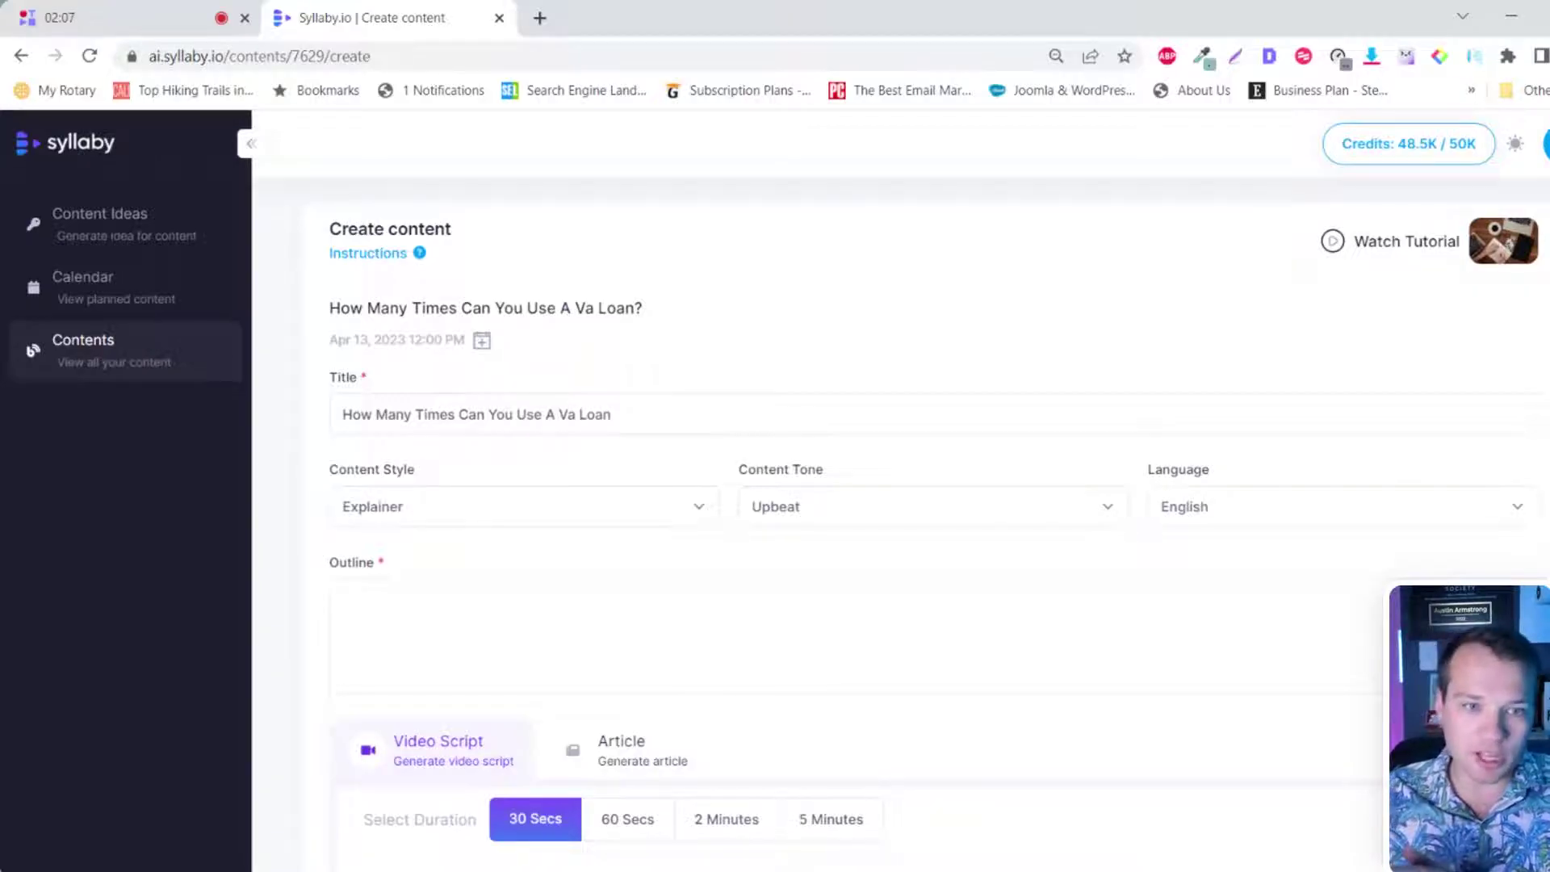
pyautogui.click(599, 516)
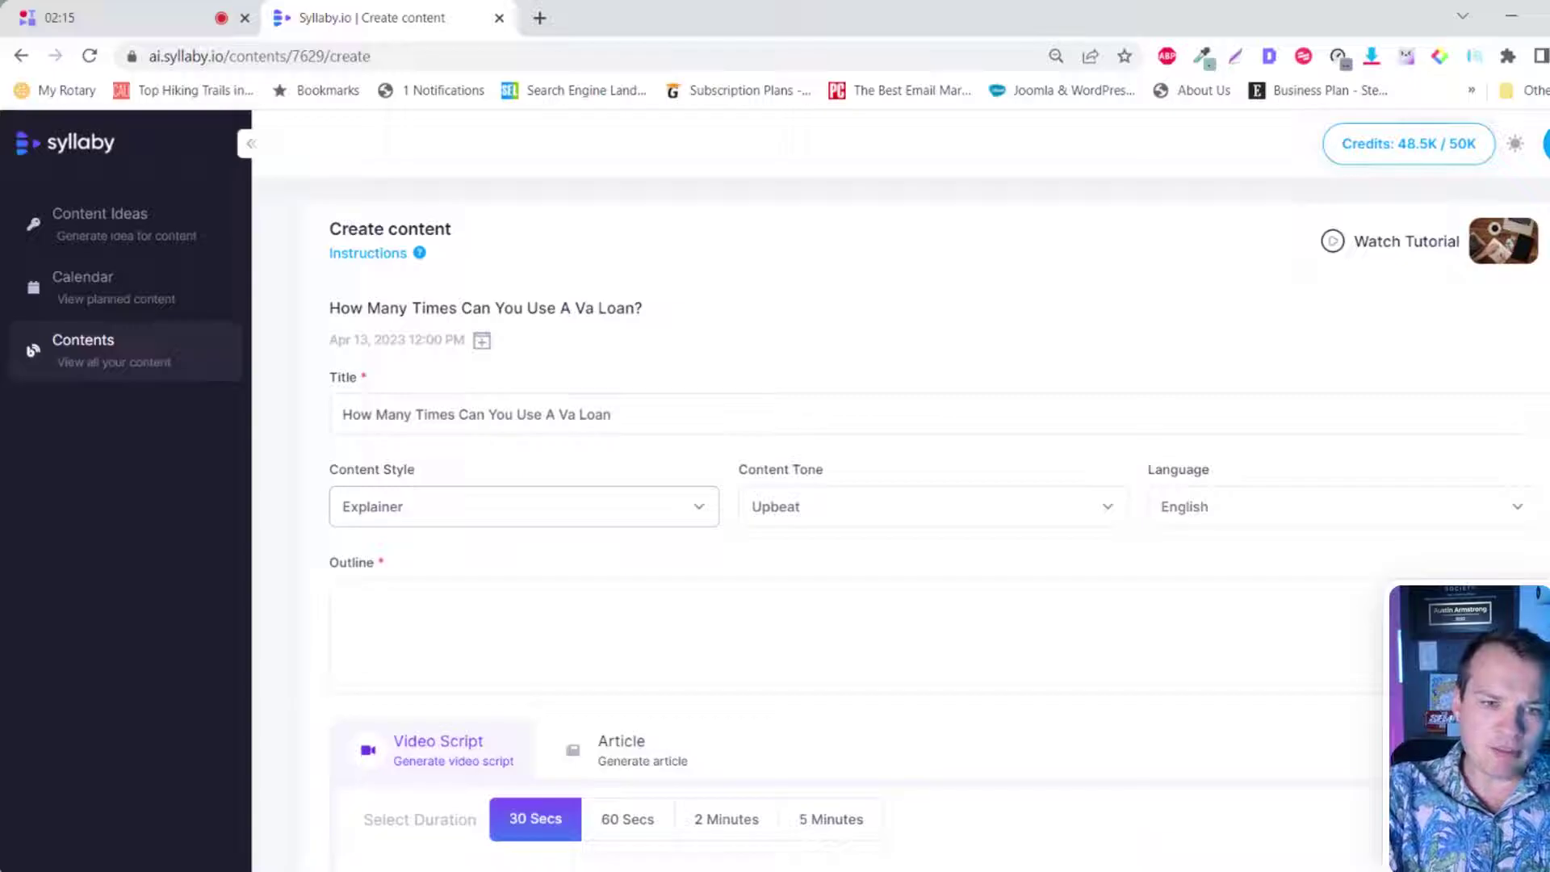
pyautogui.click(845, 514)
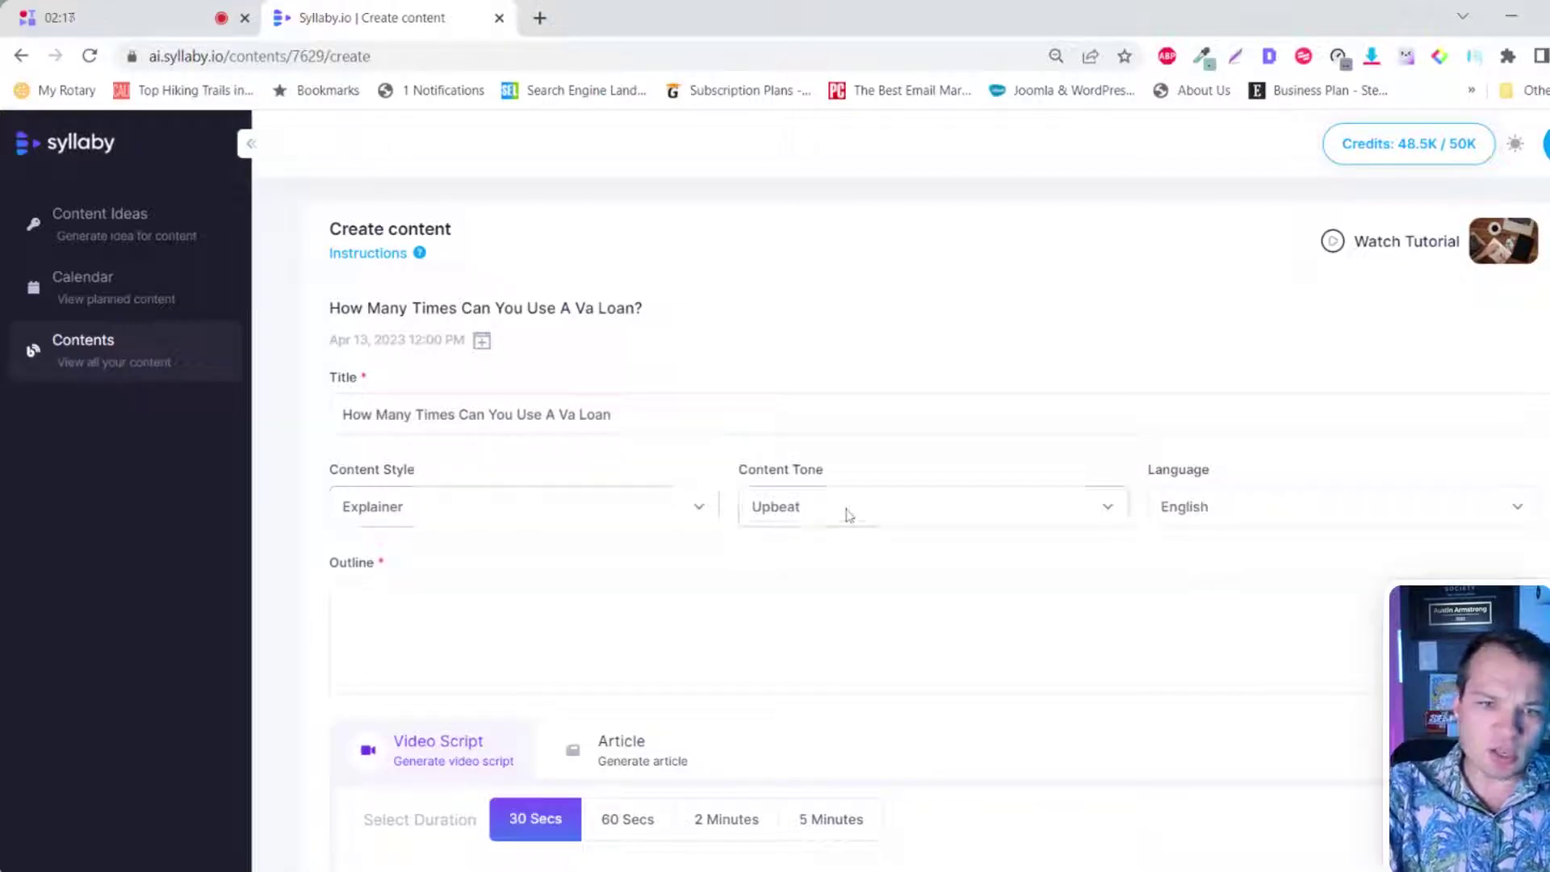
pyautogui.click(1269, 519)
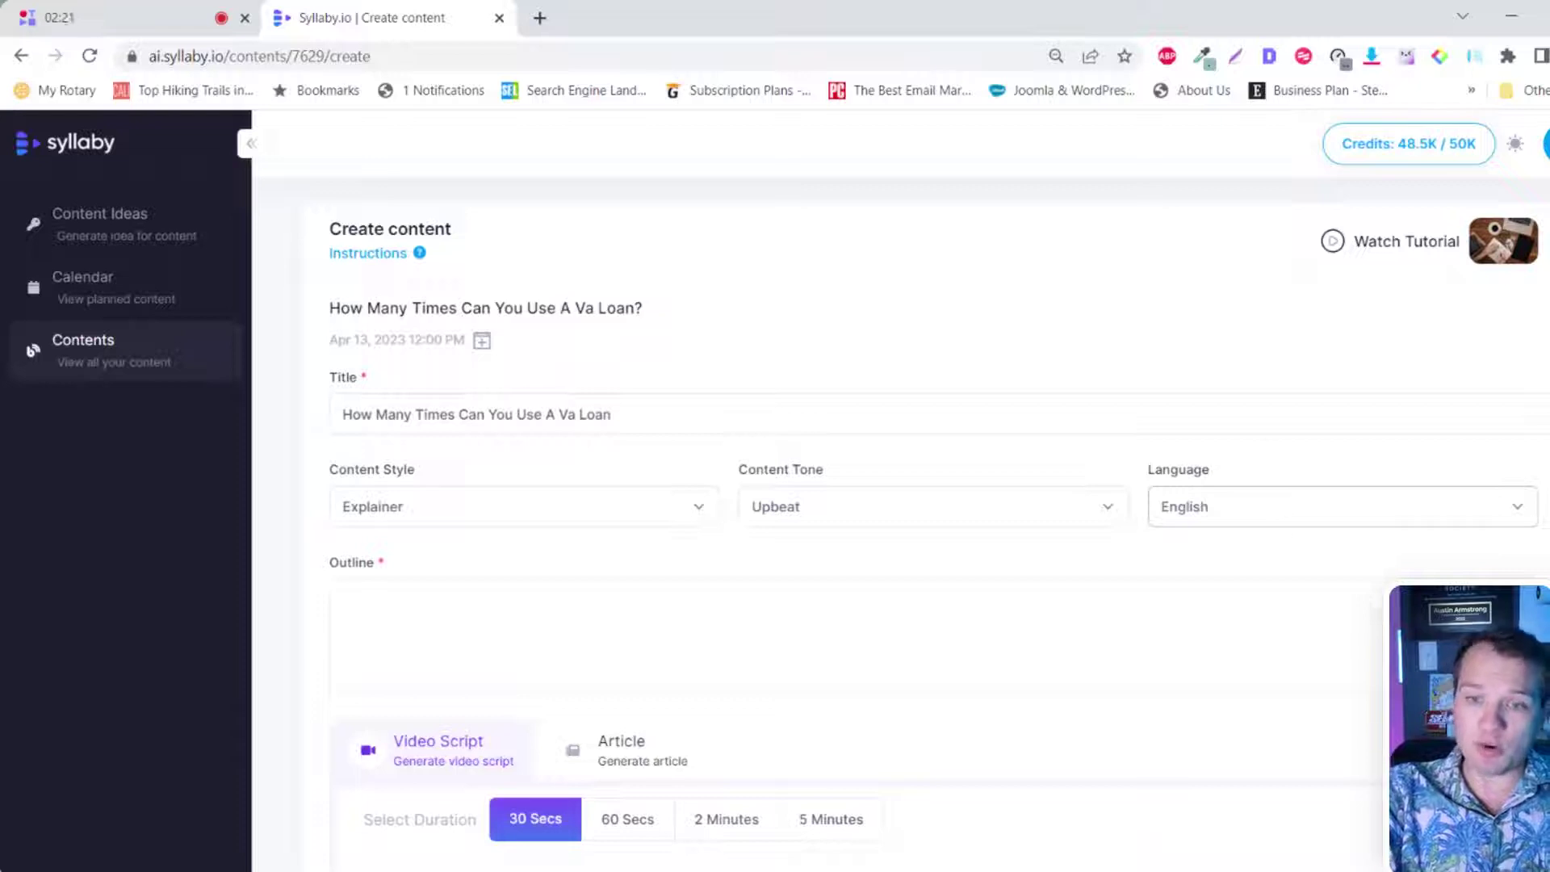
pyautogui.click(1267, 353)
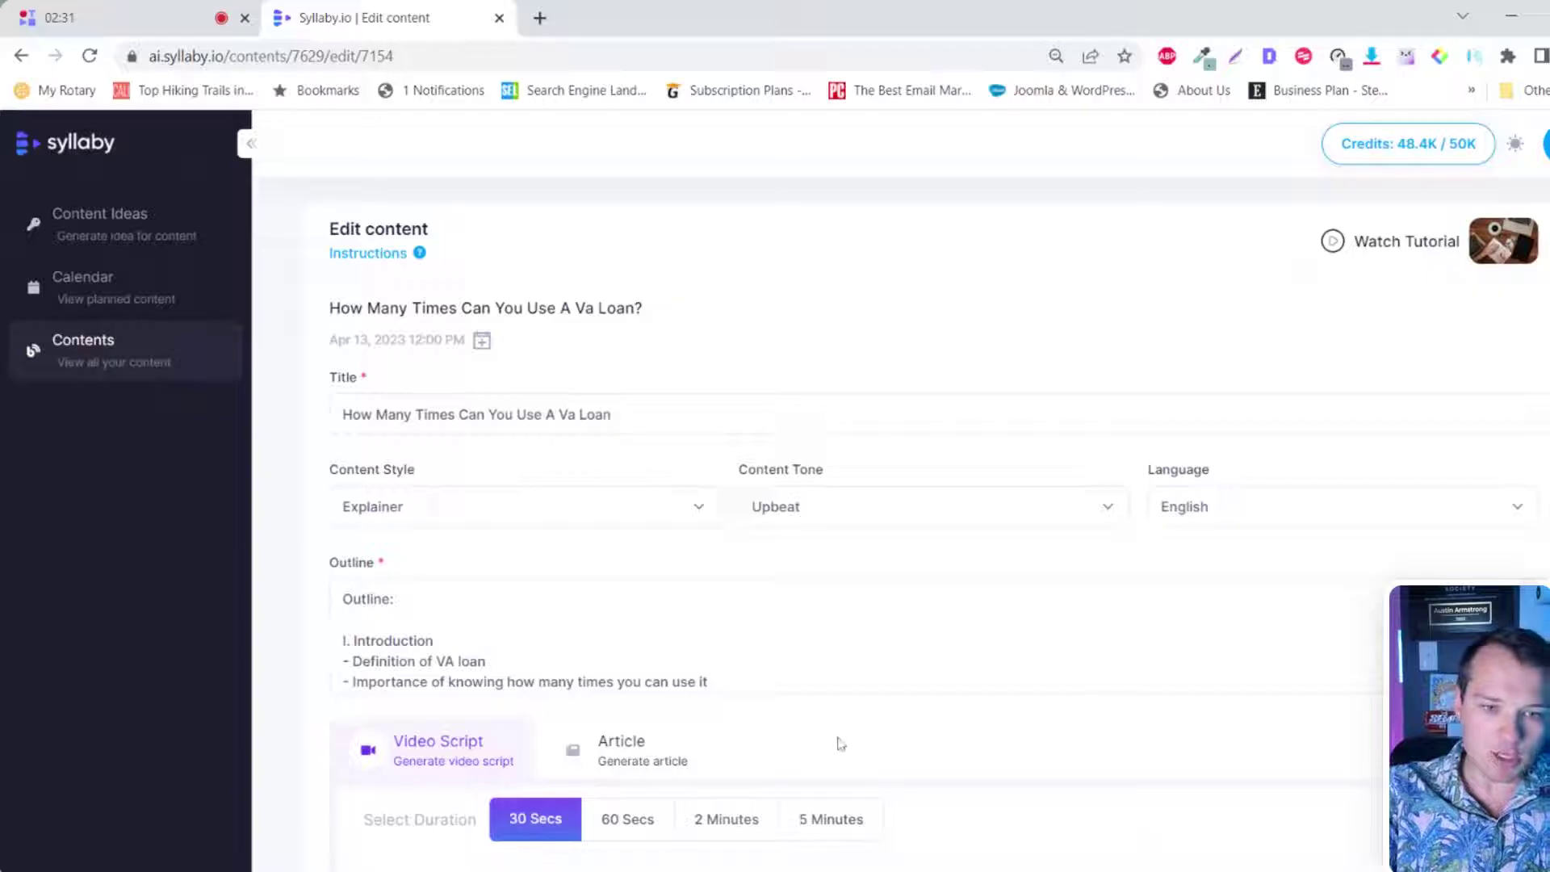
pyautogui.scroll(-3, 533, 646)
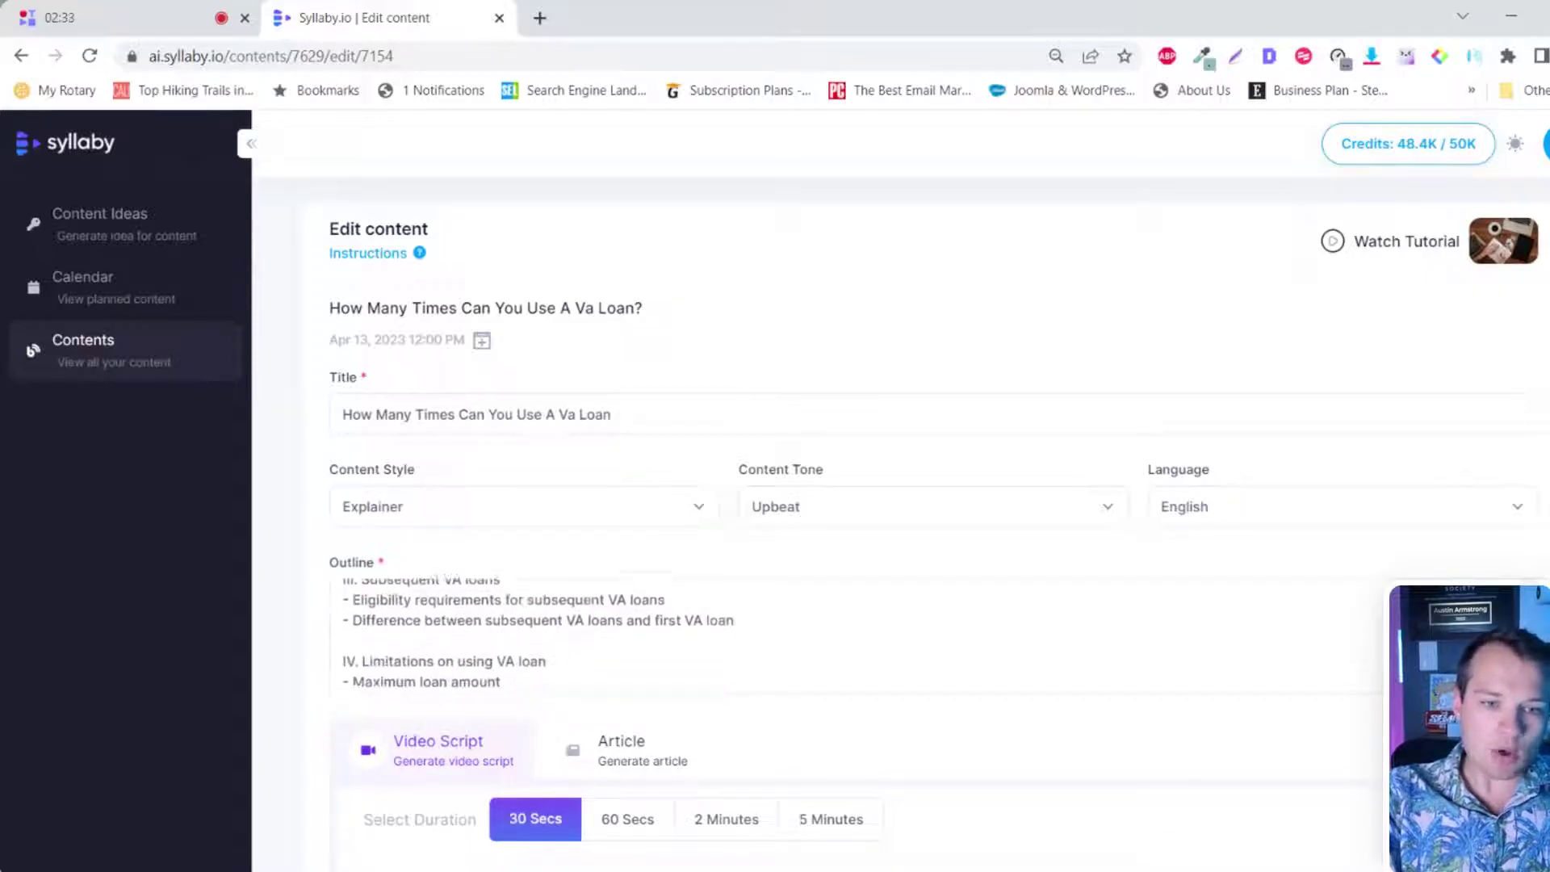
pyautogui.scroll(-3, 533, 634)
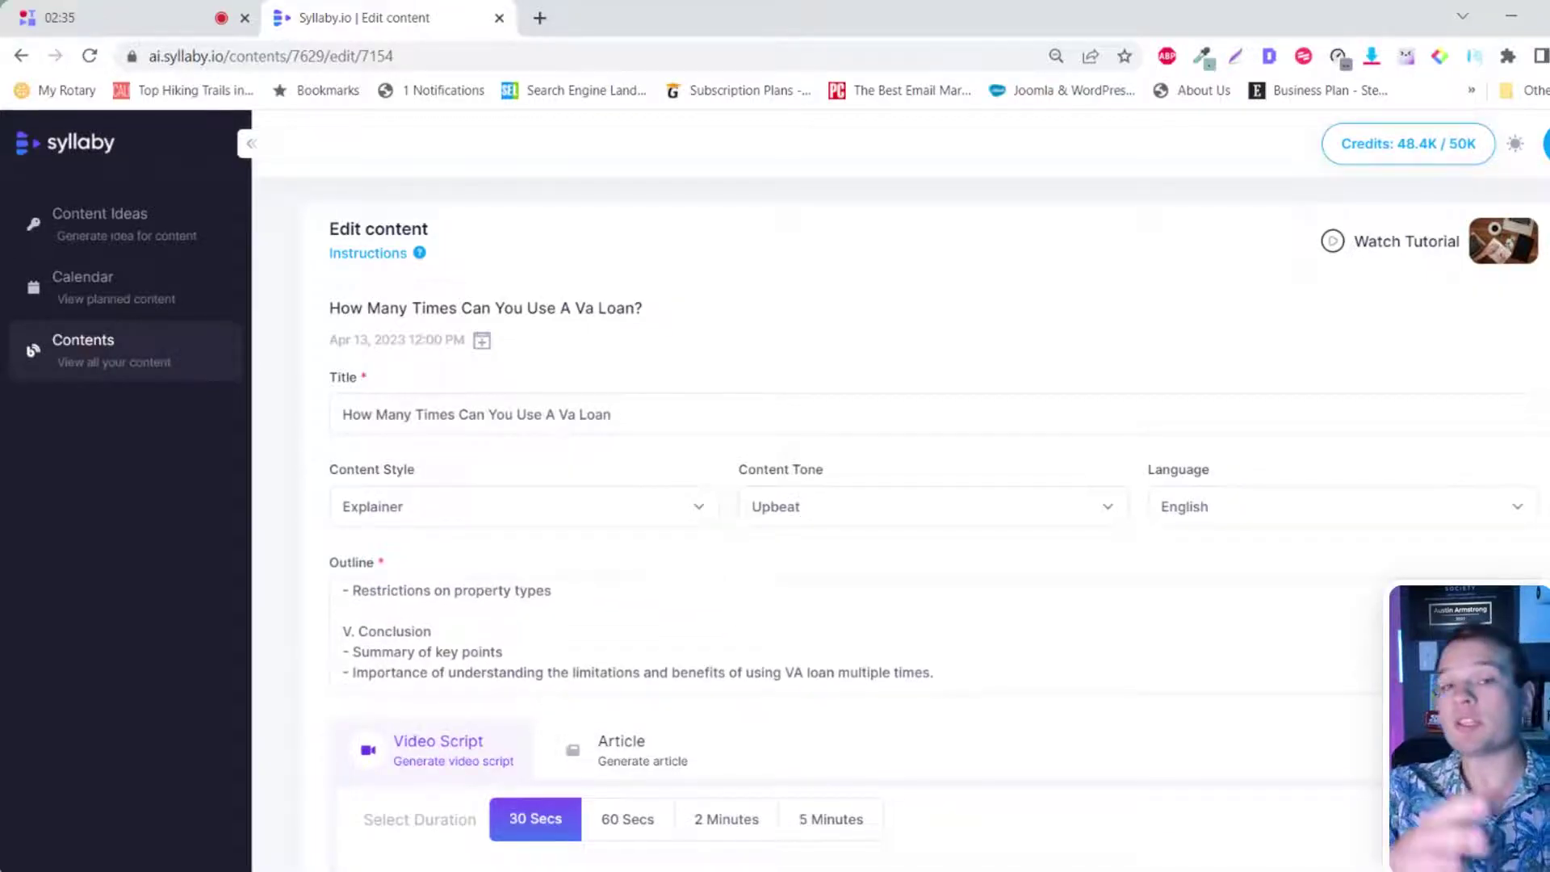
pyautogui.scroll(6, 533, 638)
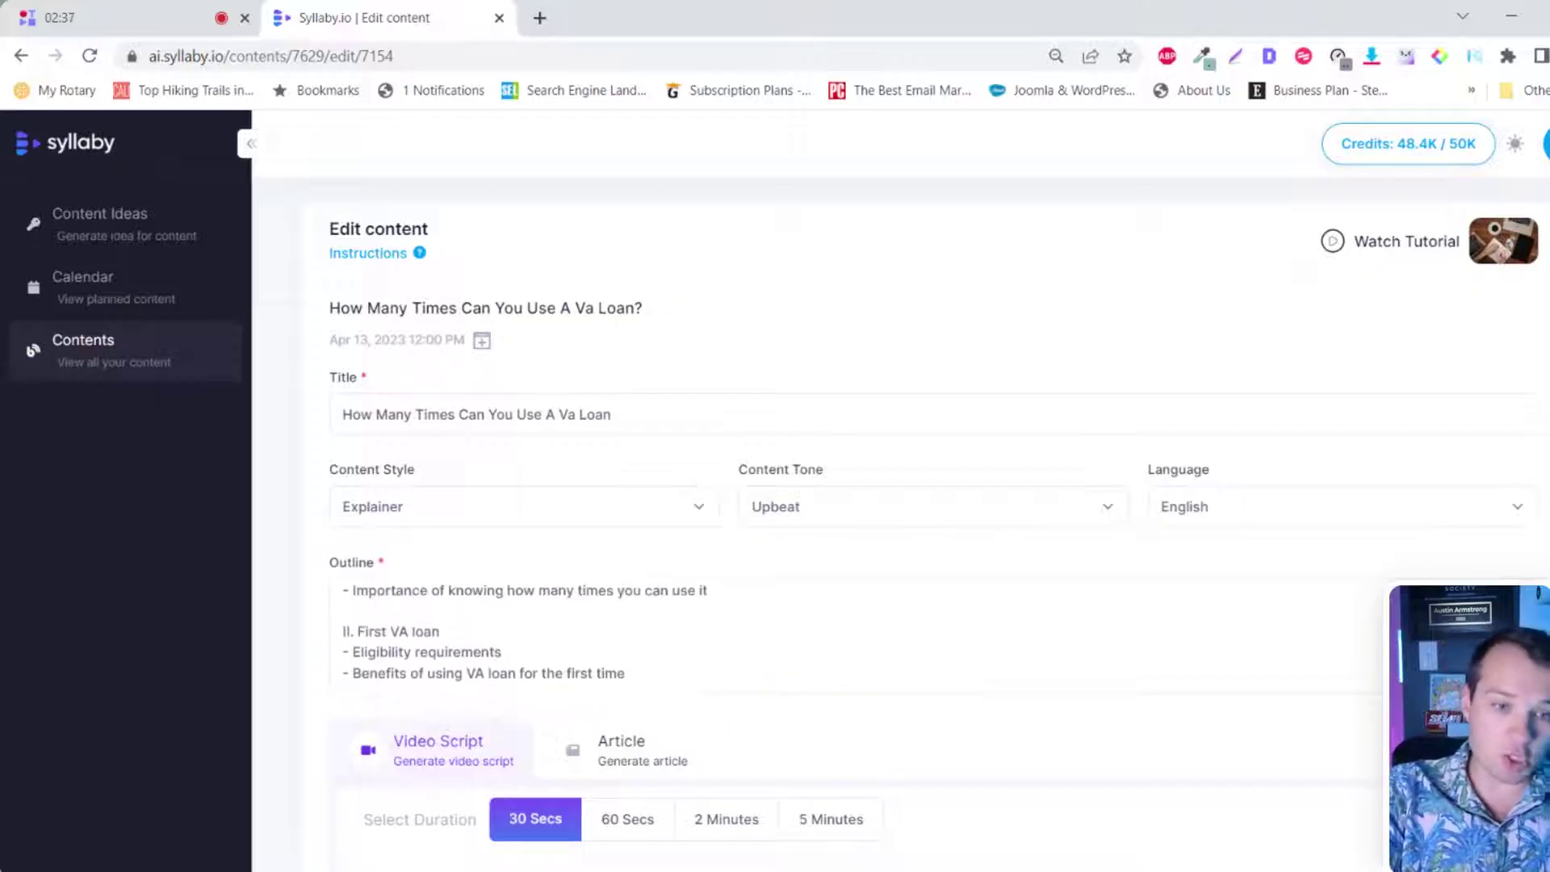
pyautogui.click(434, 640)
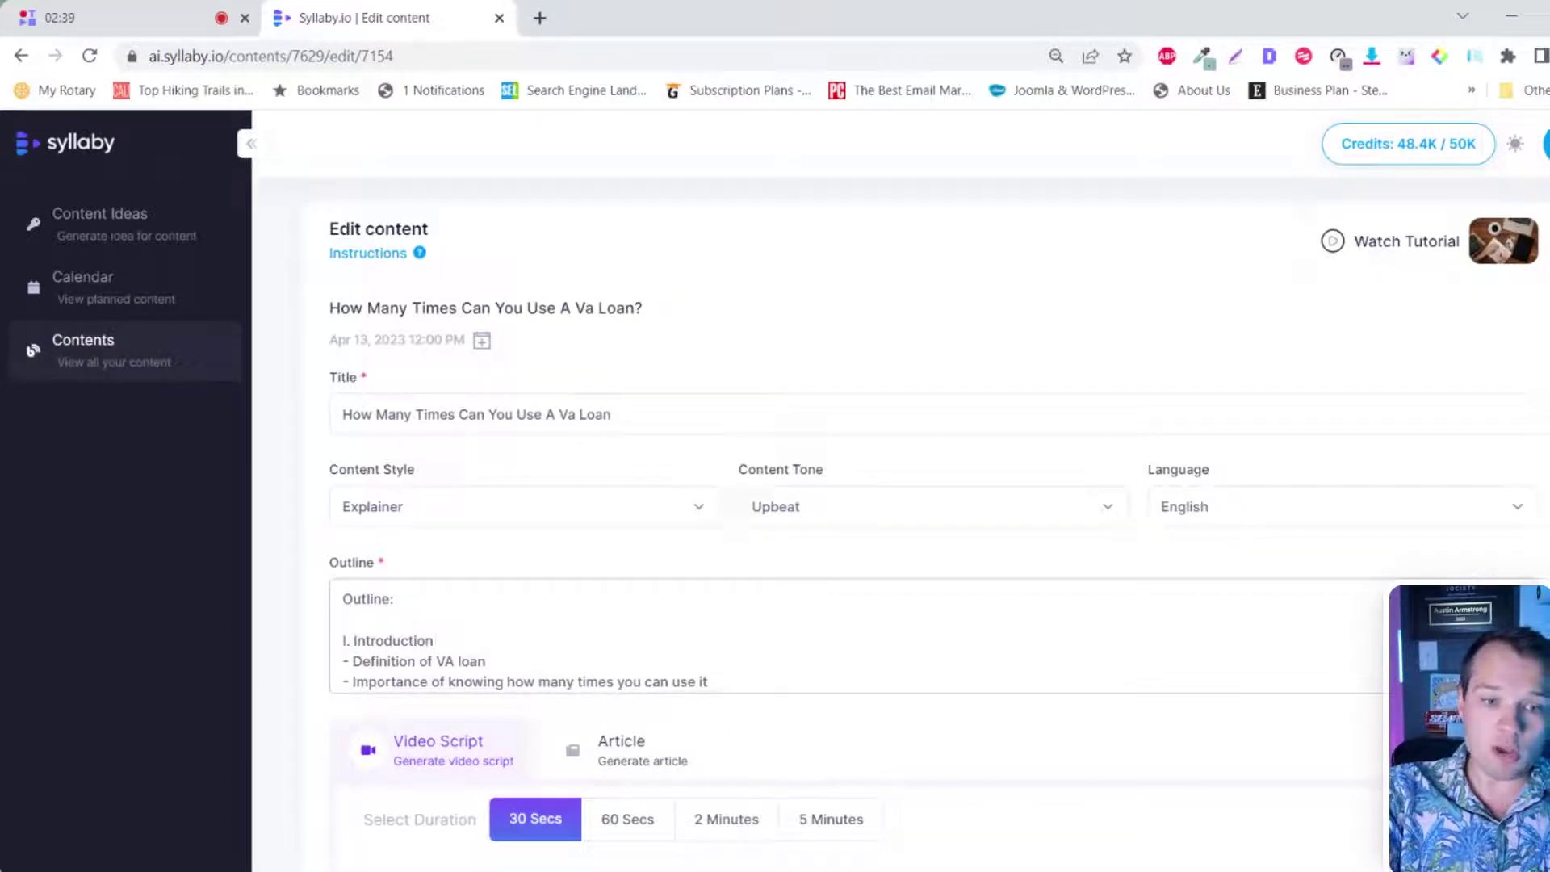
pyautogui.press('BackSpace')
pyautogui.write('n')
pyautogui.scroll(-1, 856, 635)
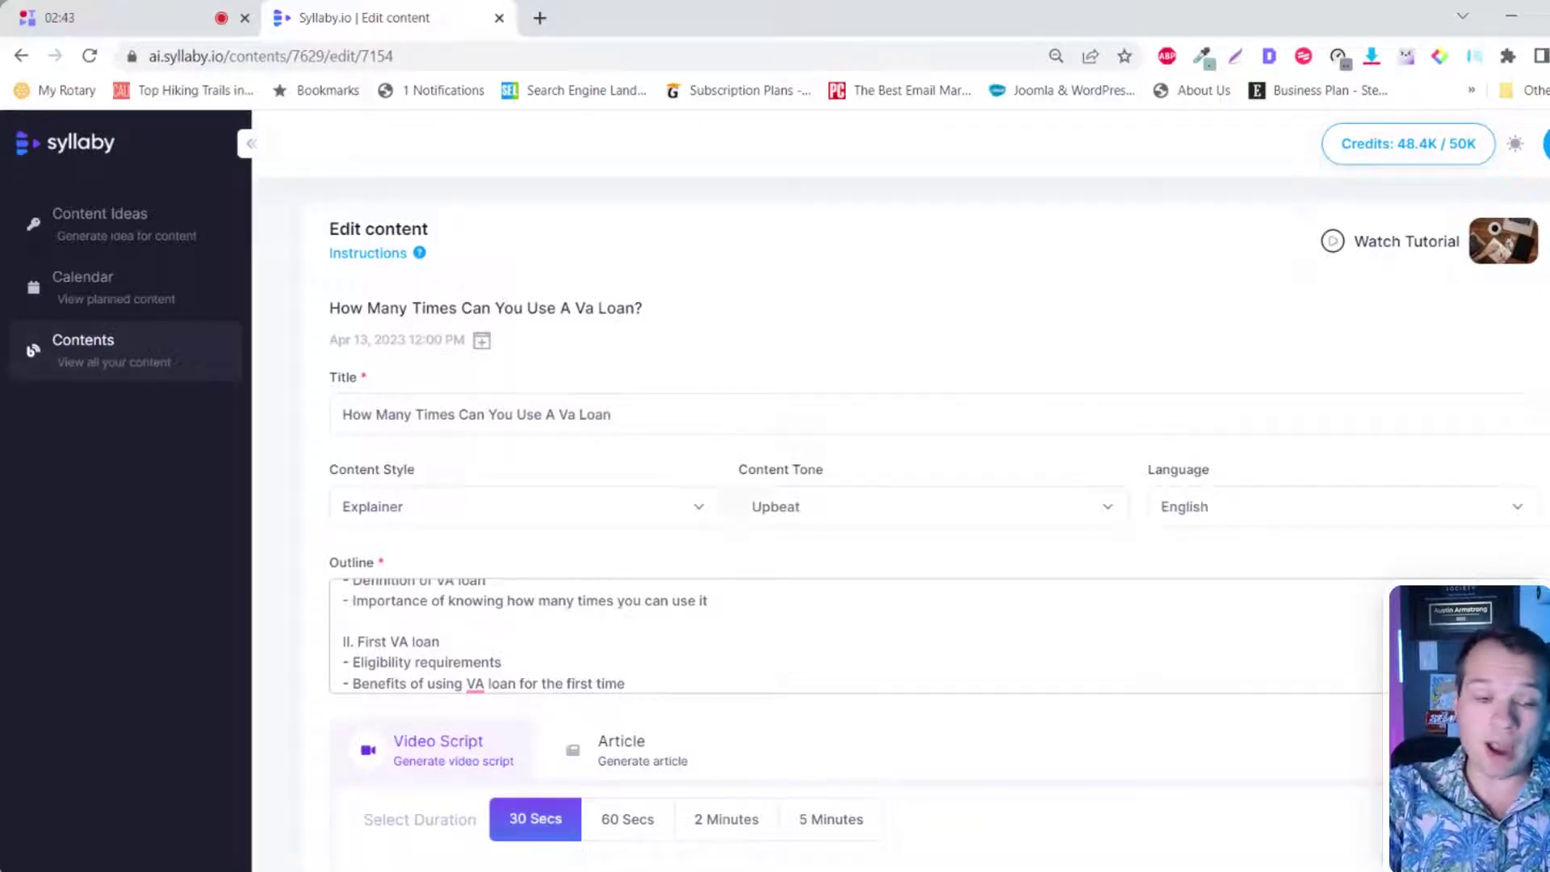
pyautogui.scroll(-5, 856, 636)
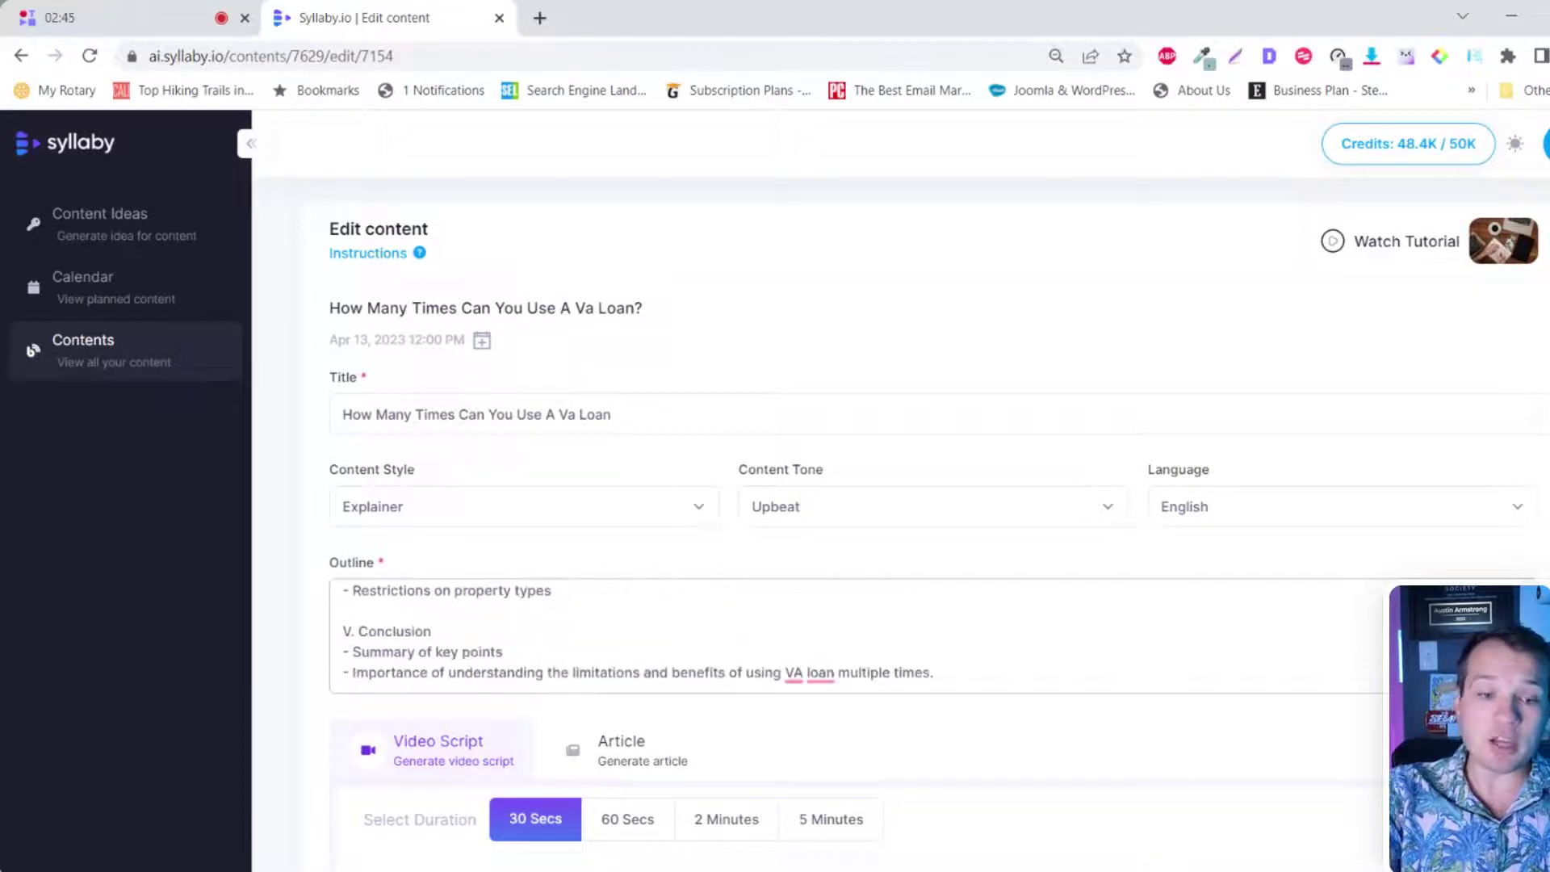
pyautogui.scroll(-1, 856, 635)
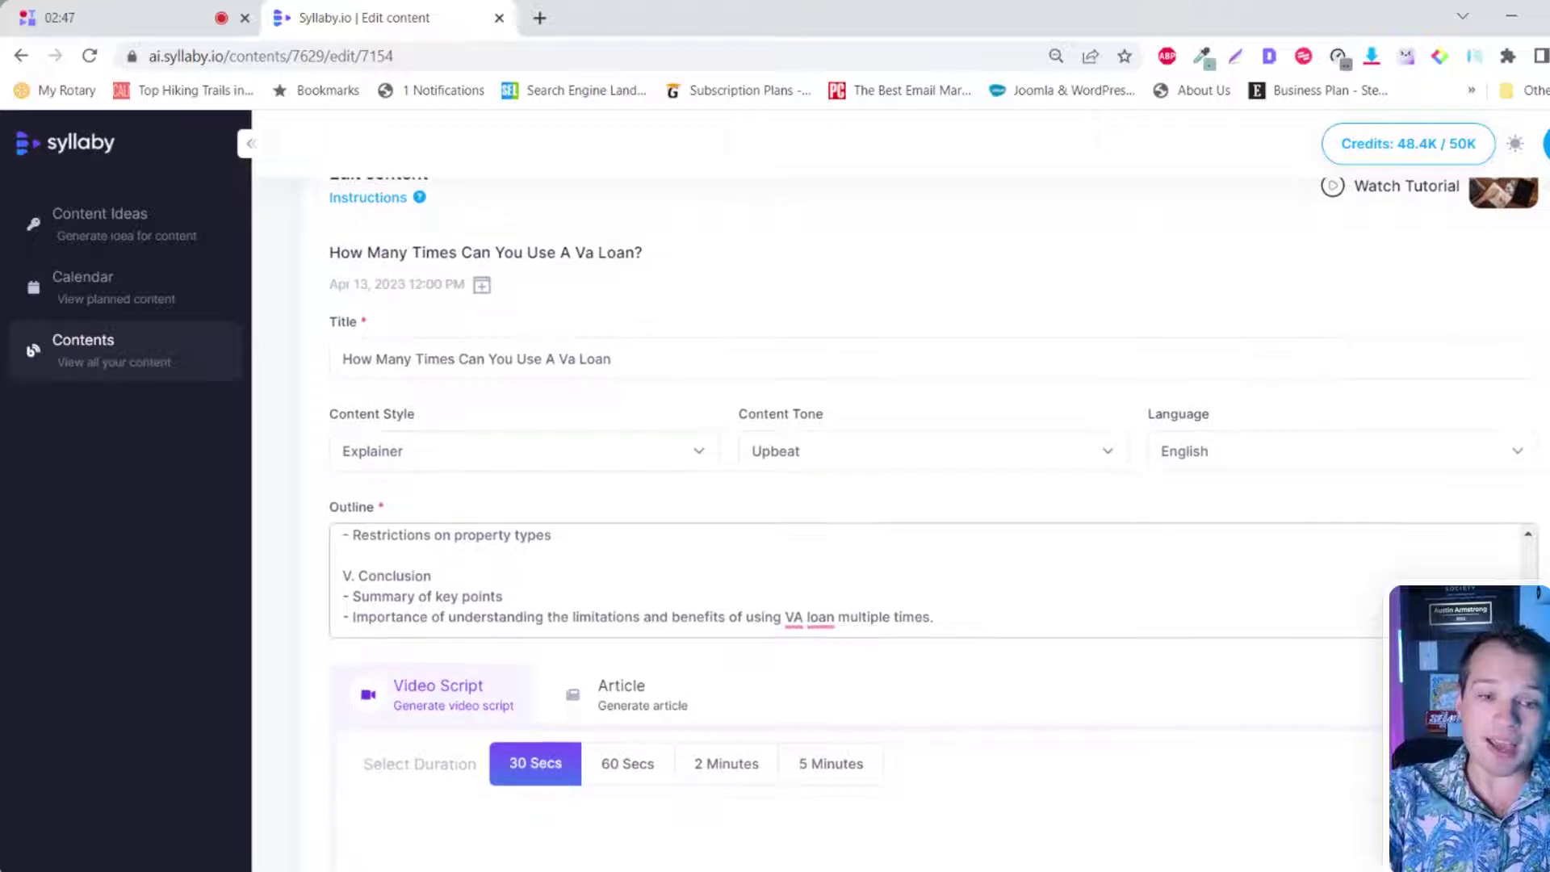
pyautogui.scroll(-5, 933, 500)
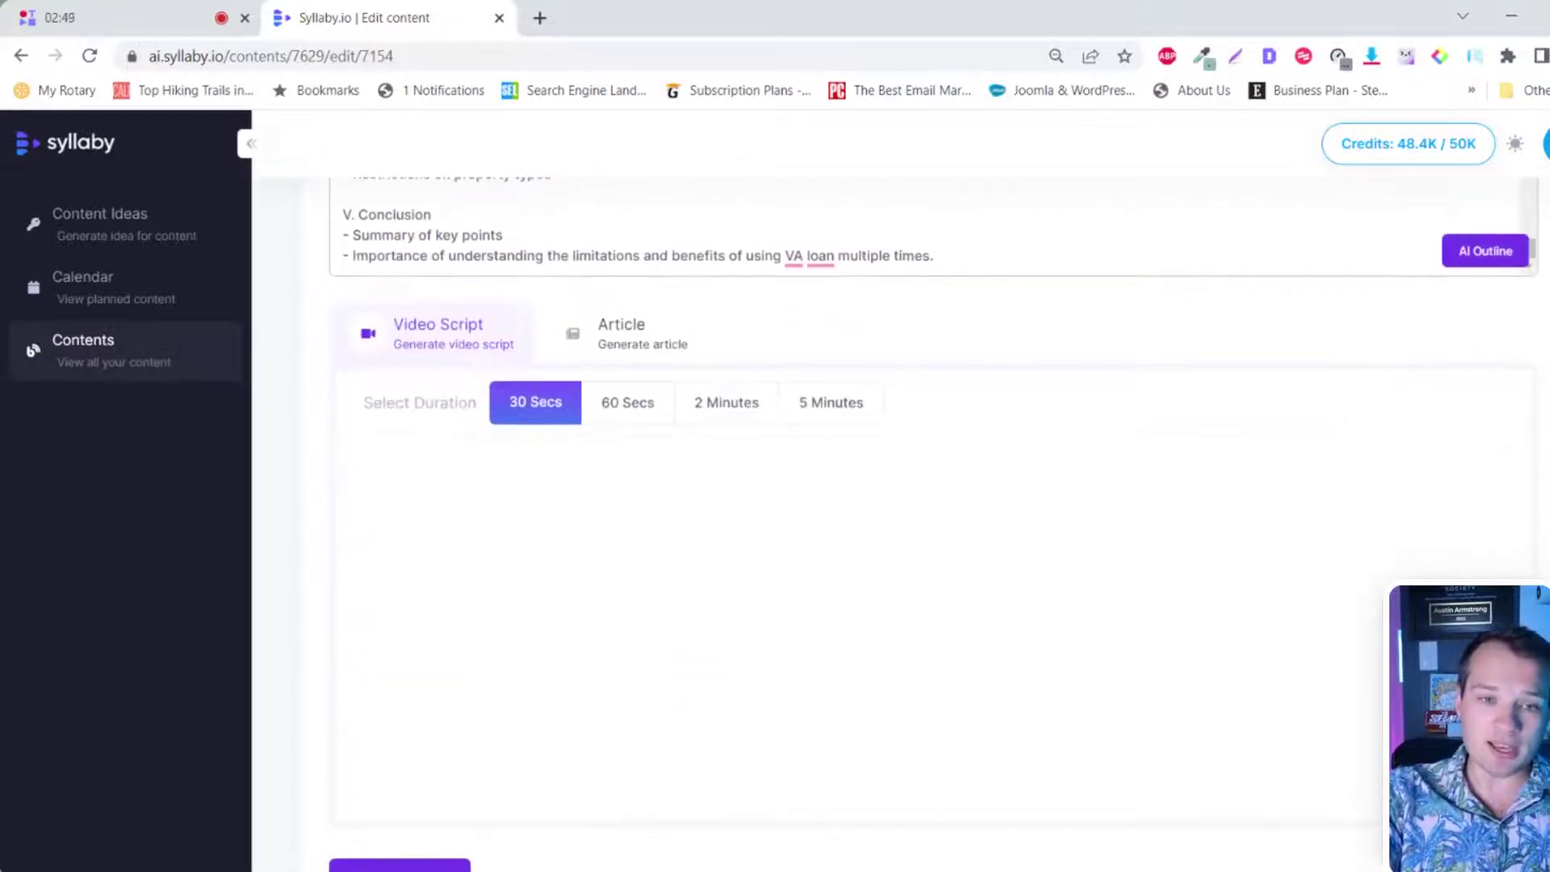
pyautogui.scroll(-1, 933, 500)
pyautogui.scroll(1, 934, 501)
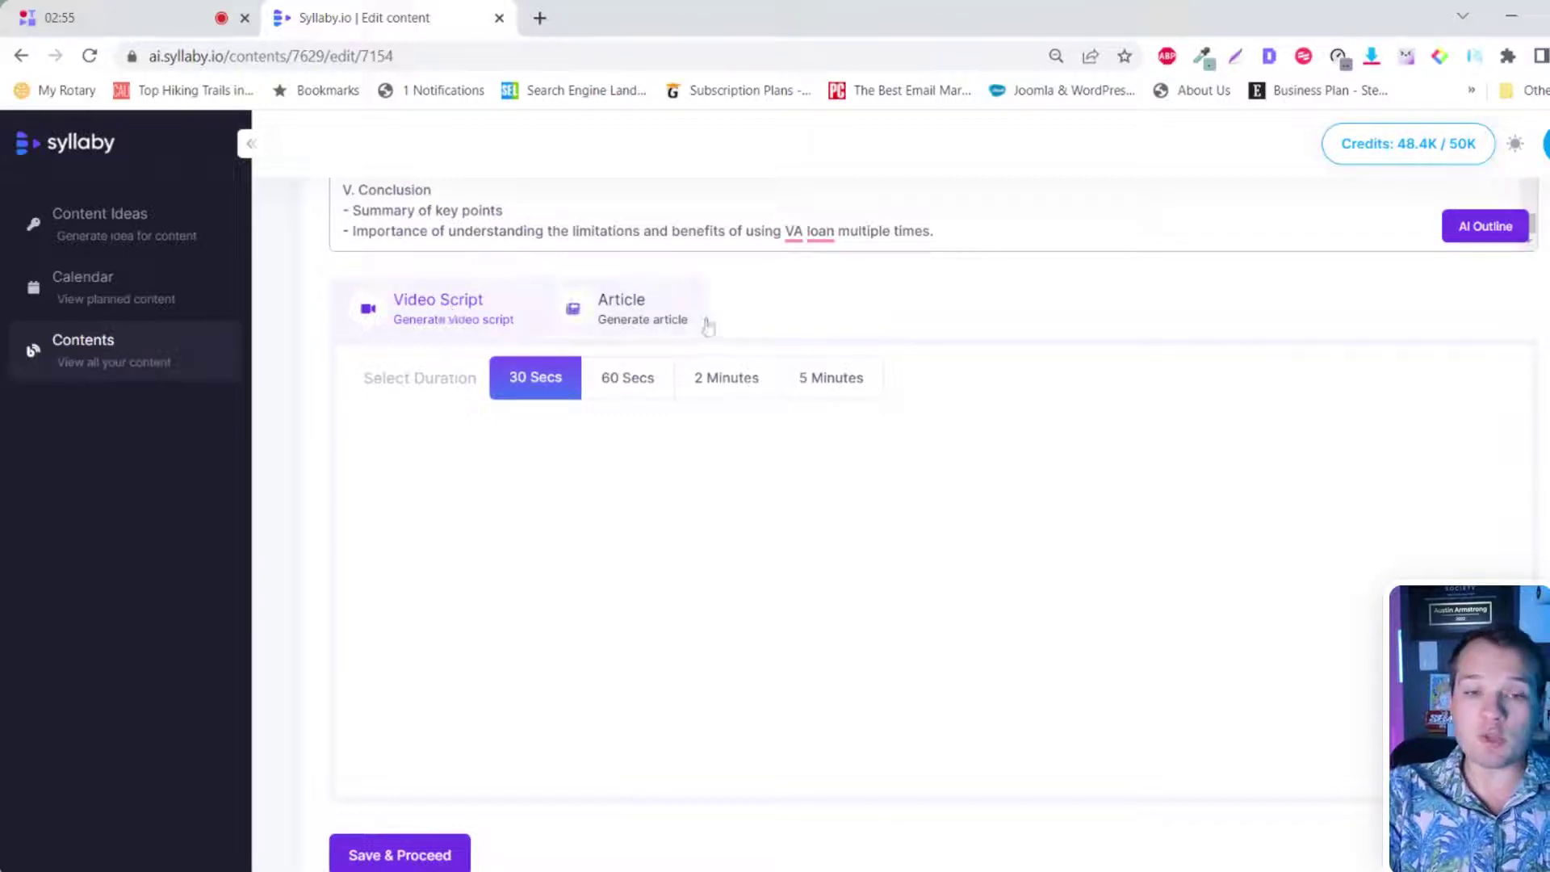
pyautogui.click(565, 416)
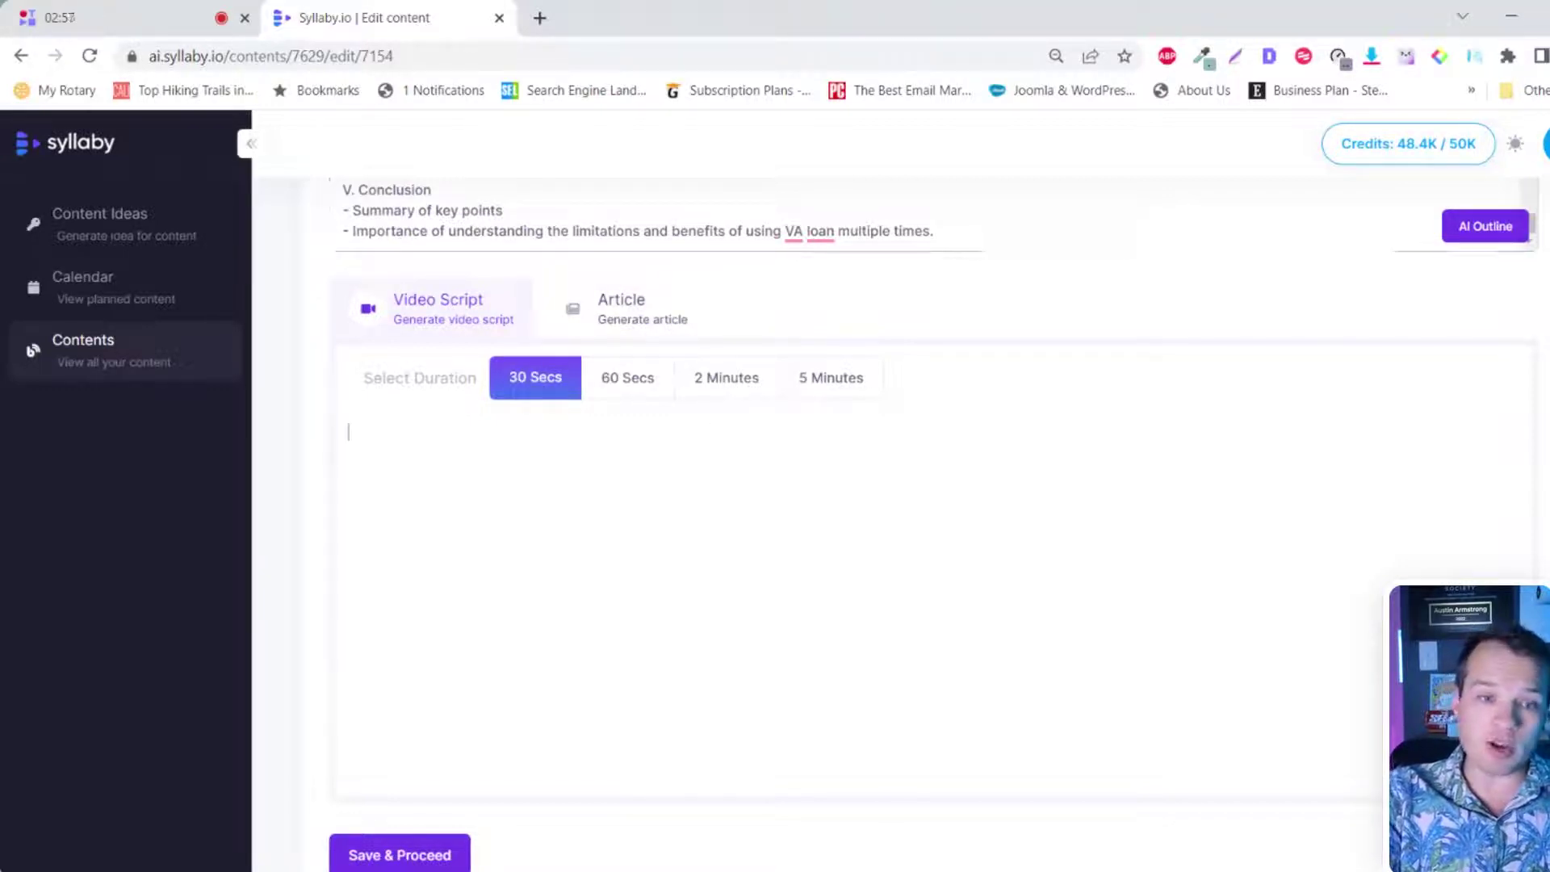
# Step: Compare the 2-minute and 5-minute lengths, then generate the video script at 60 seconds
pyautogui.click(633, 394)
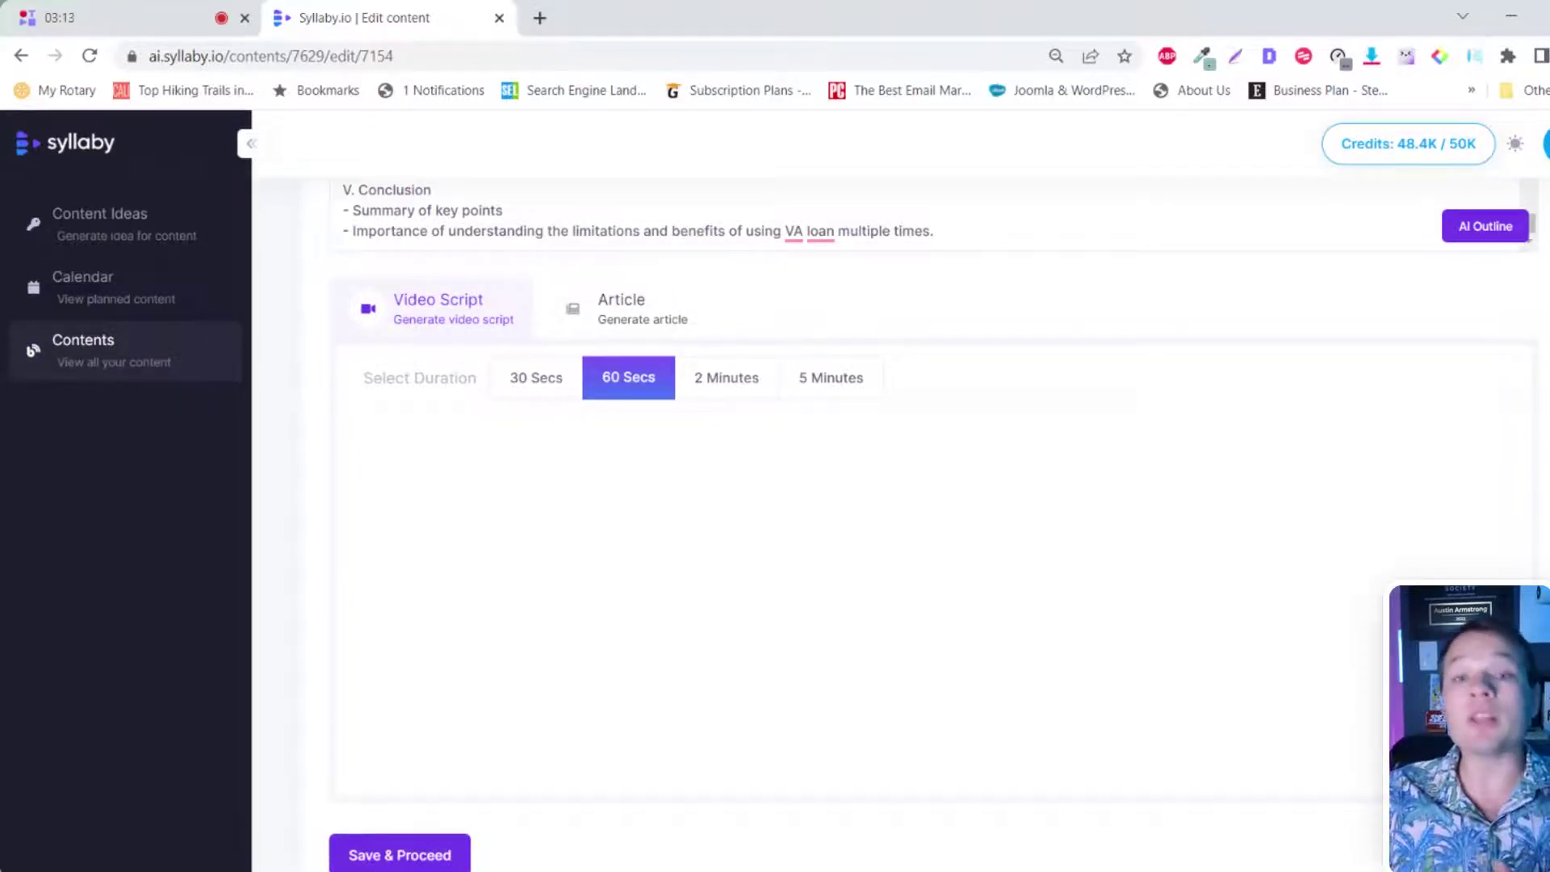
pyautogui.click(730, 367)
pyautogui.click(812, 396)
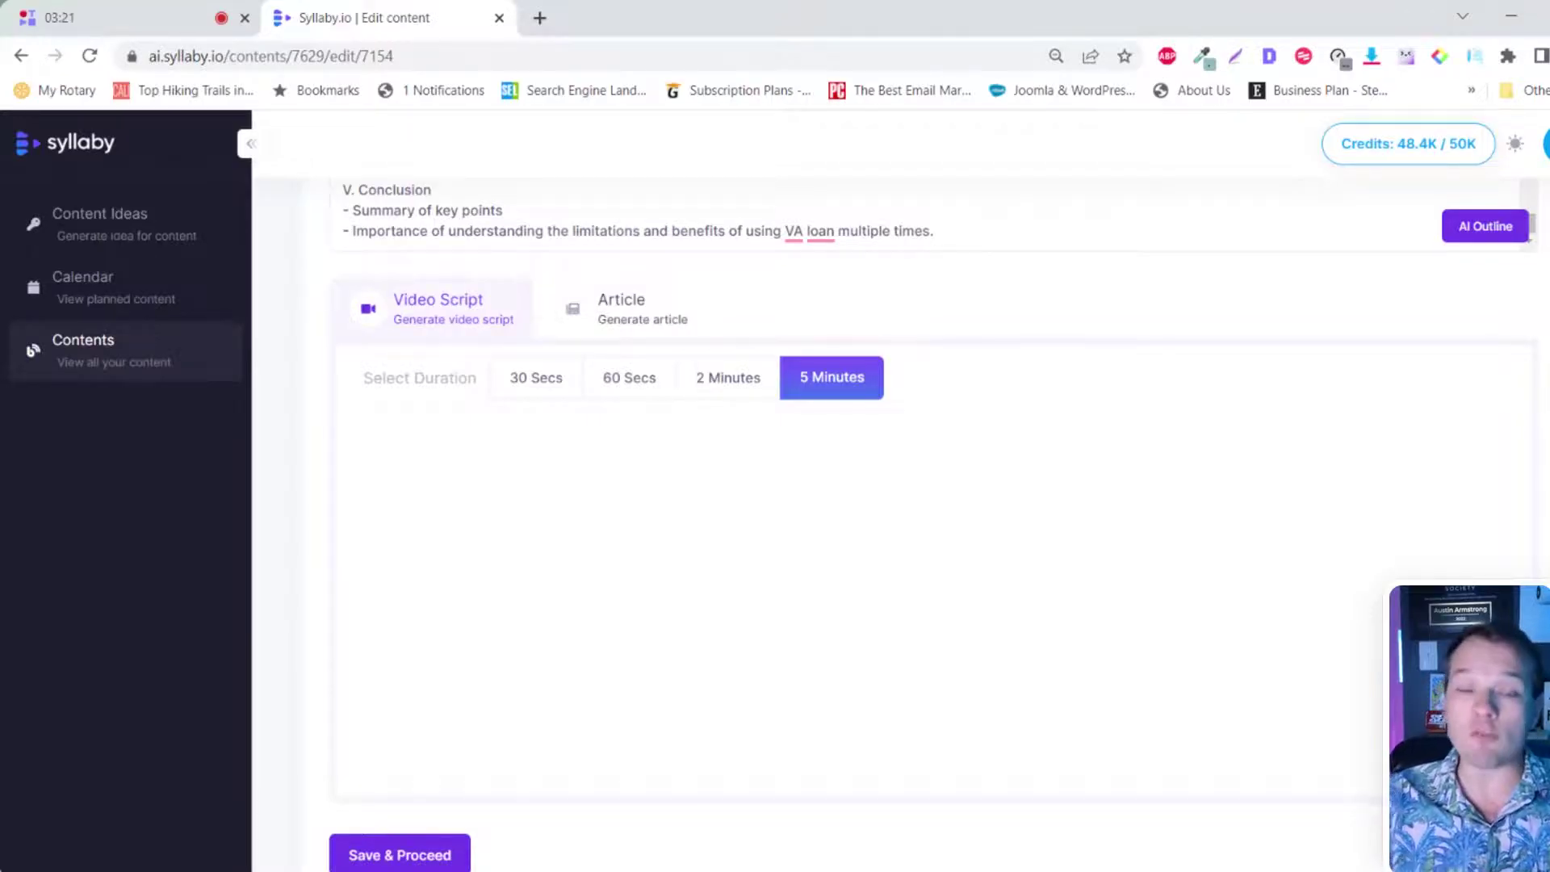
pyautogui.click(626, 397)
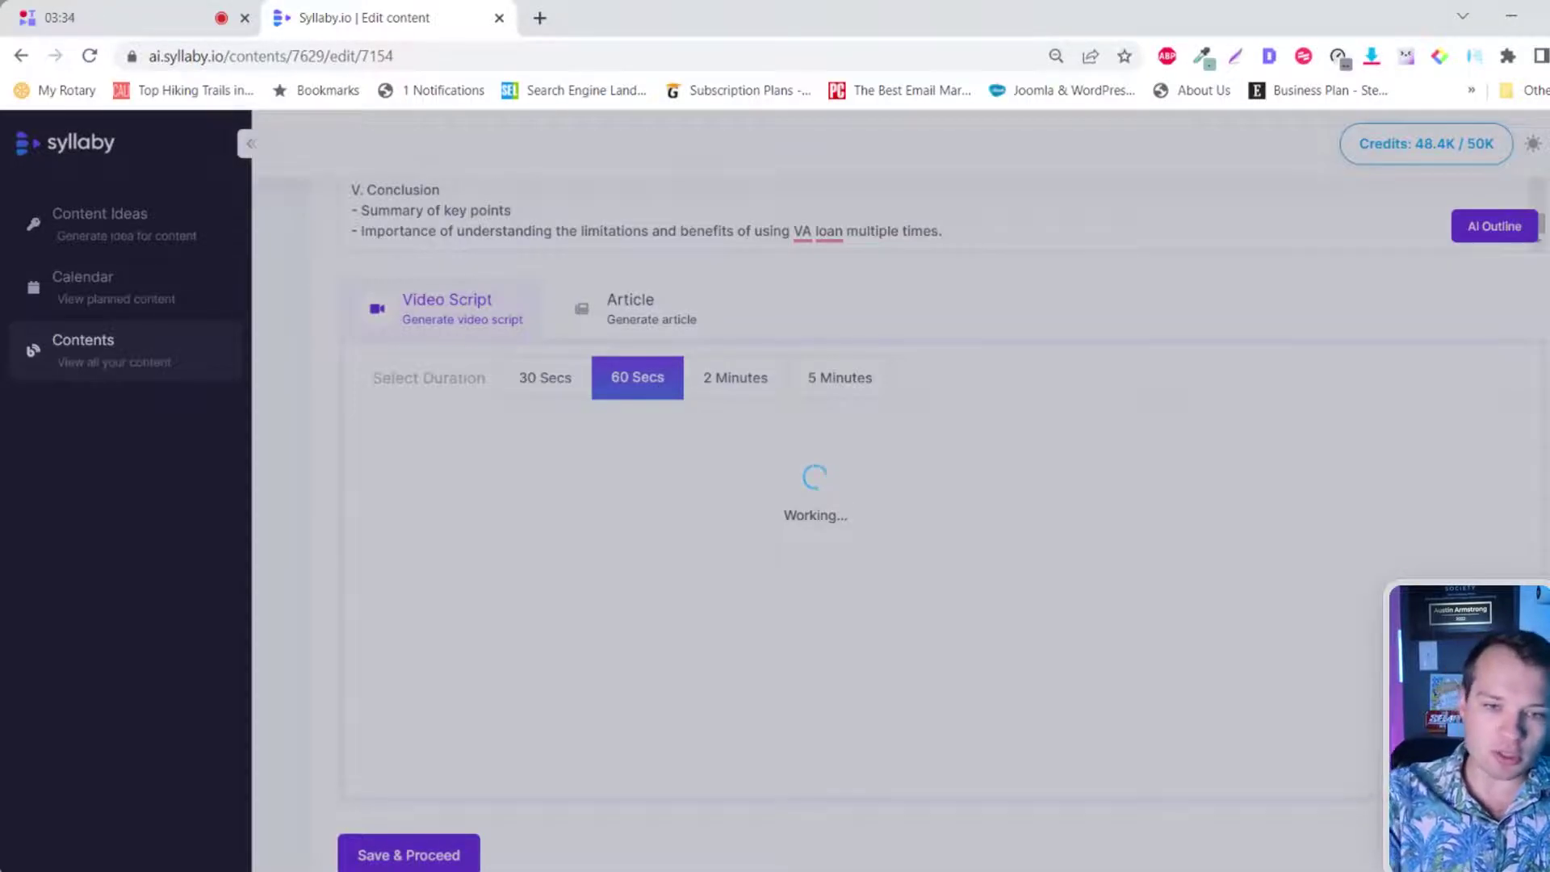
pyautogui.scroll(-6, 1104, 643)
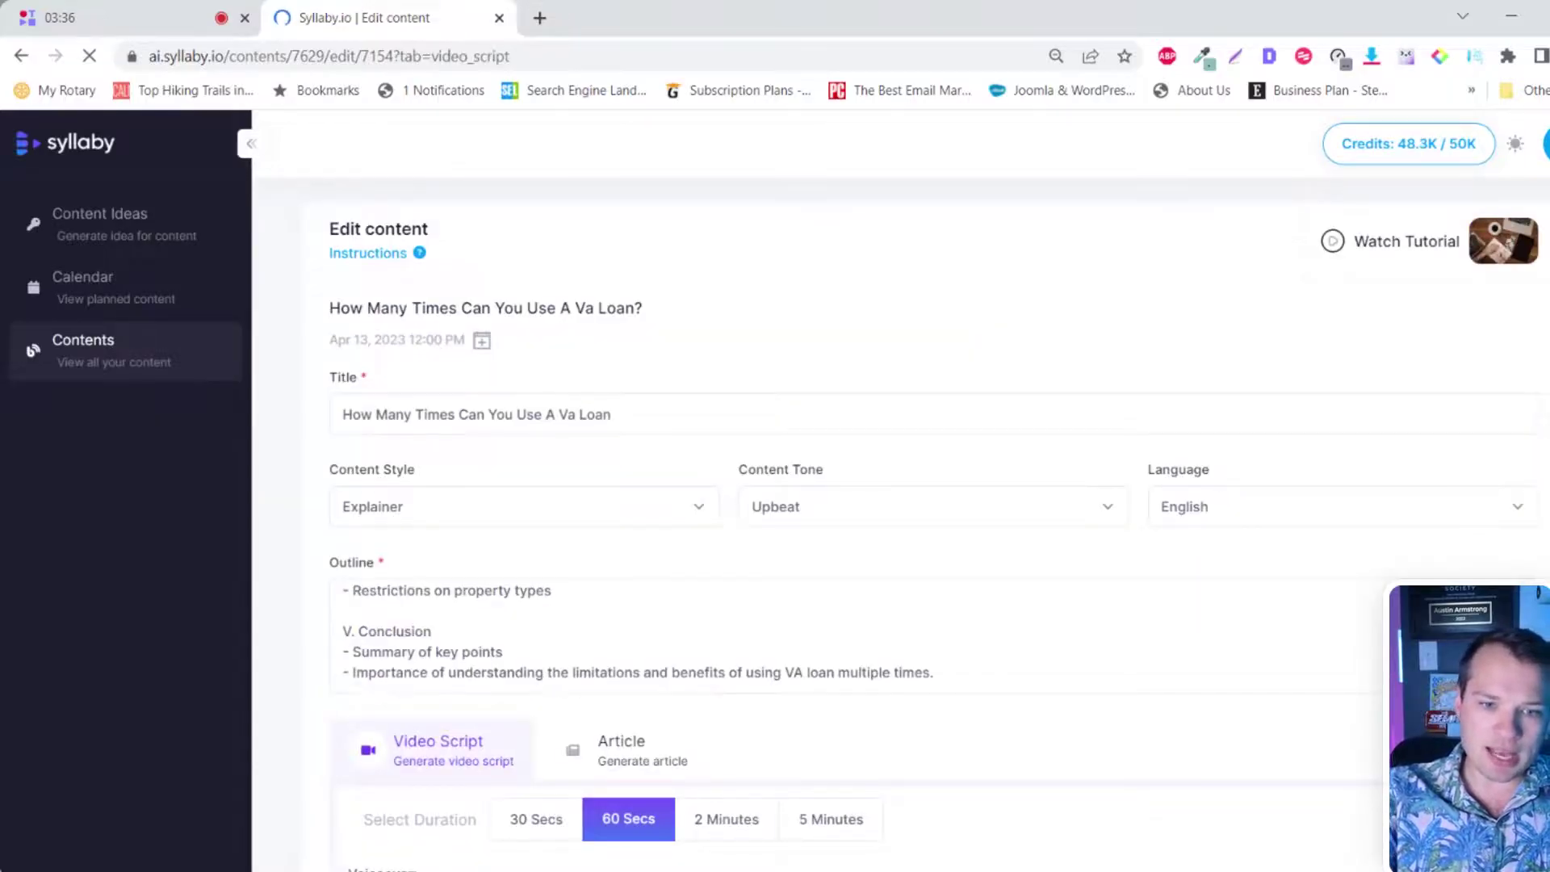
# Step: Review the generated voiceover script, then save the content and proceed to the Calendar
pyautogui.scroll(-7, 1104, 643)
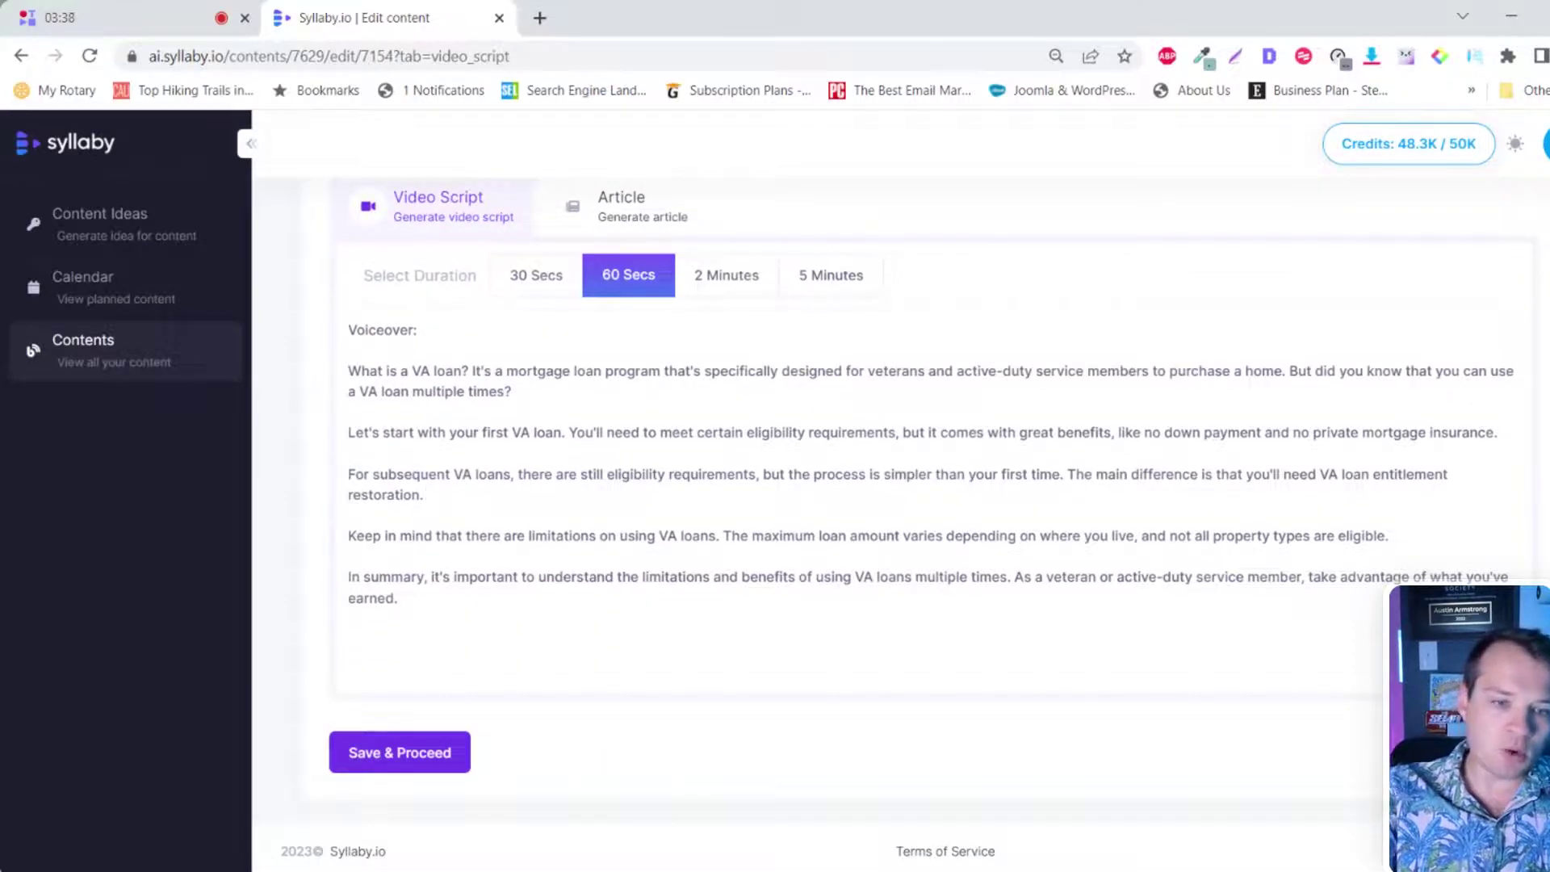
pyautogui.moveTo(356, 329); pyautogui.dragTo(916, 475)
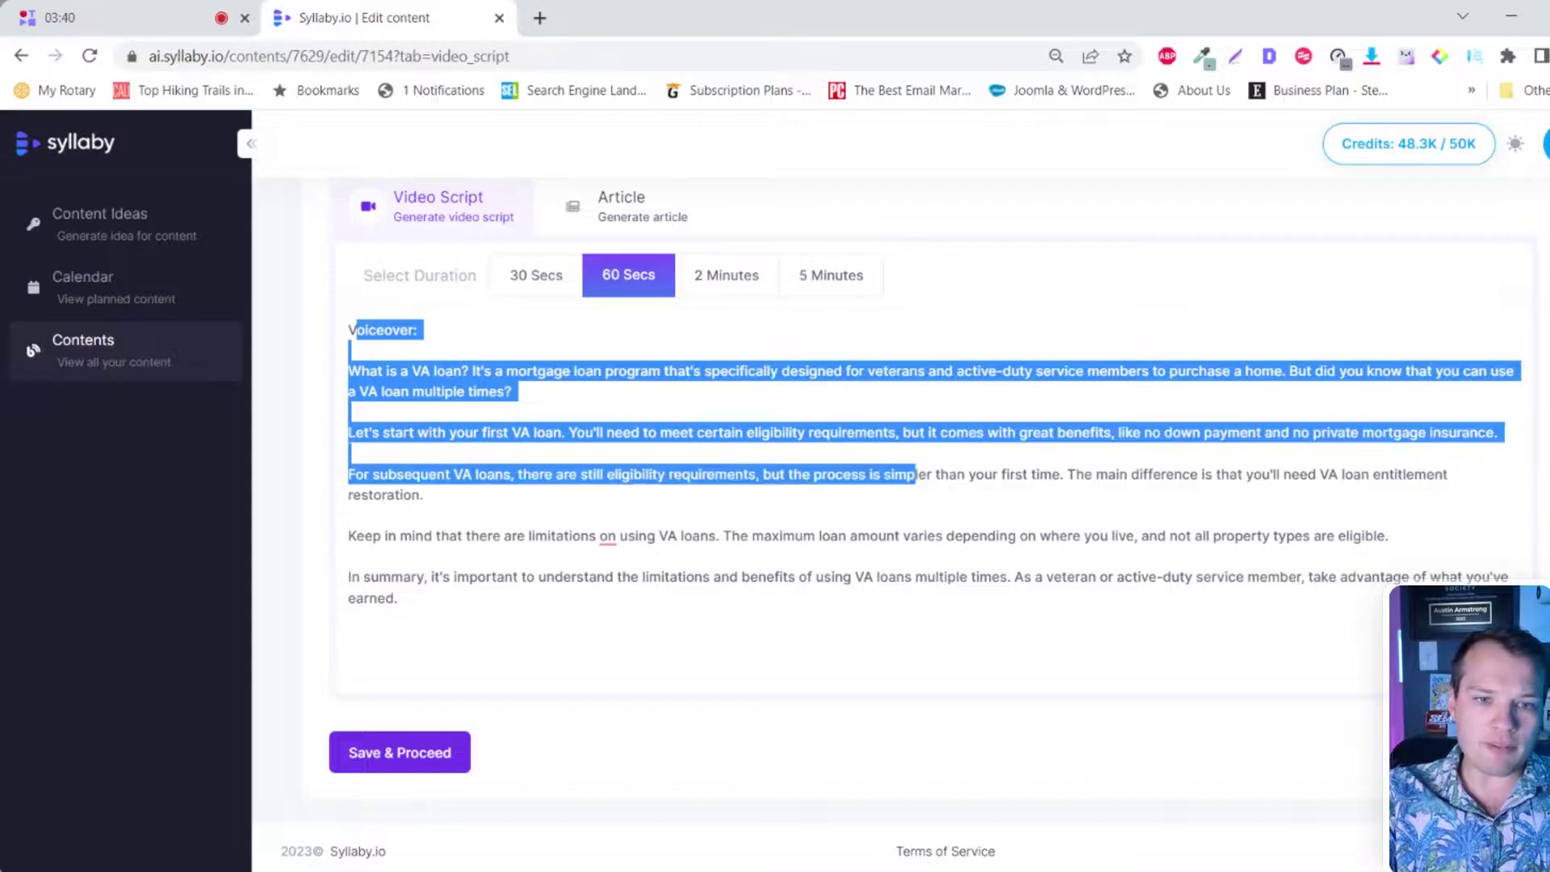
pyautogui.click(1000, 536)
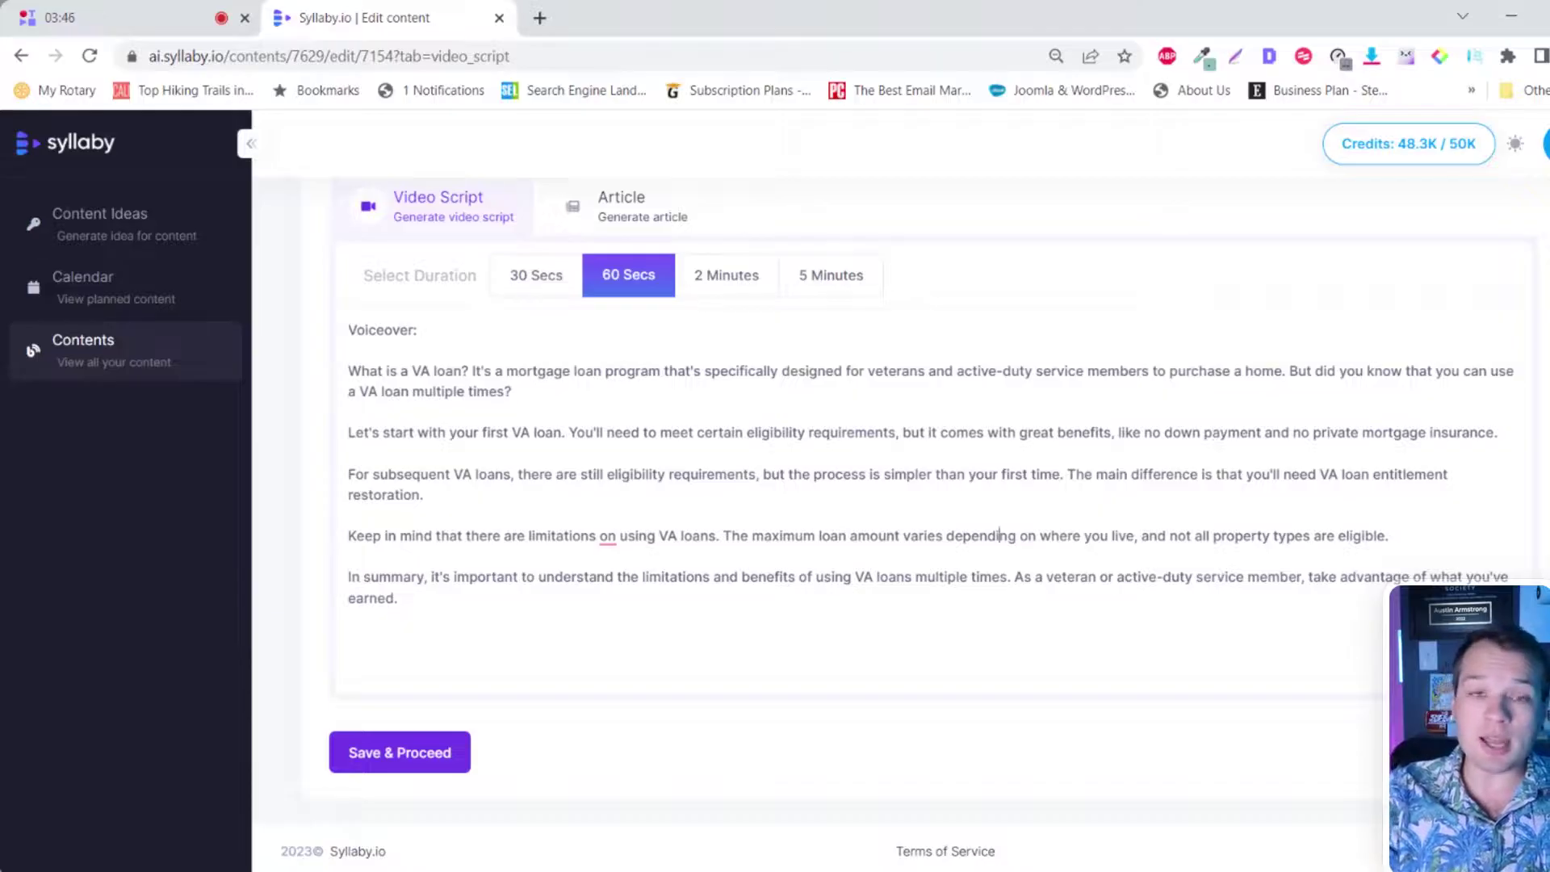
pyautogui.click(409, 751)
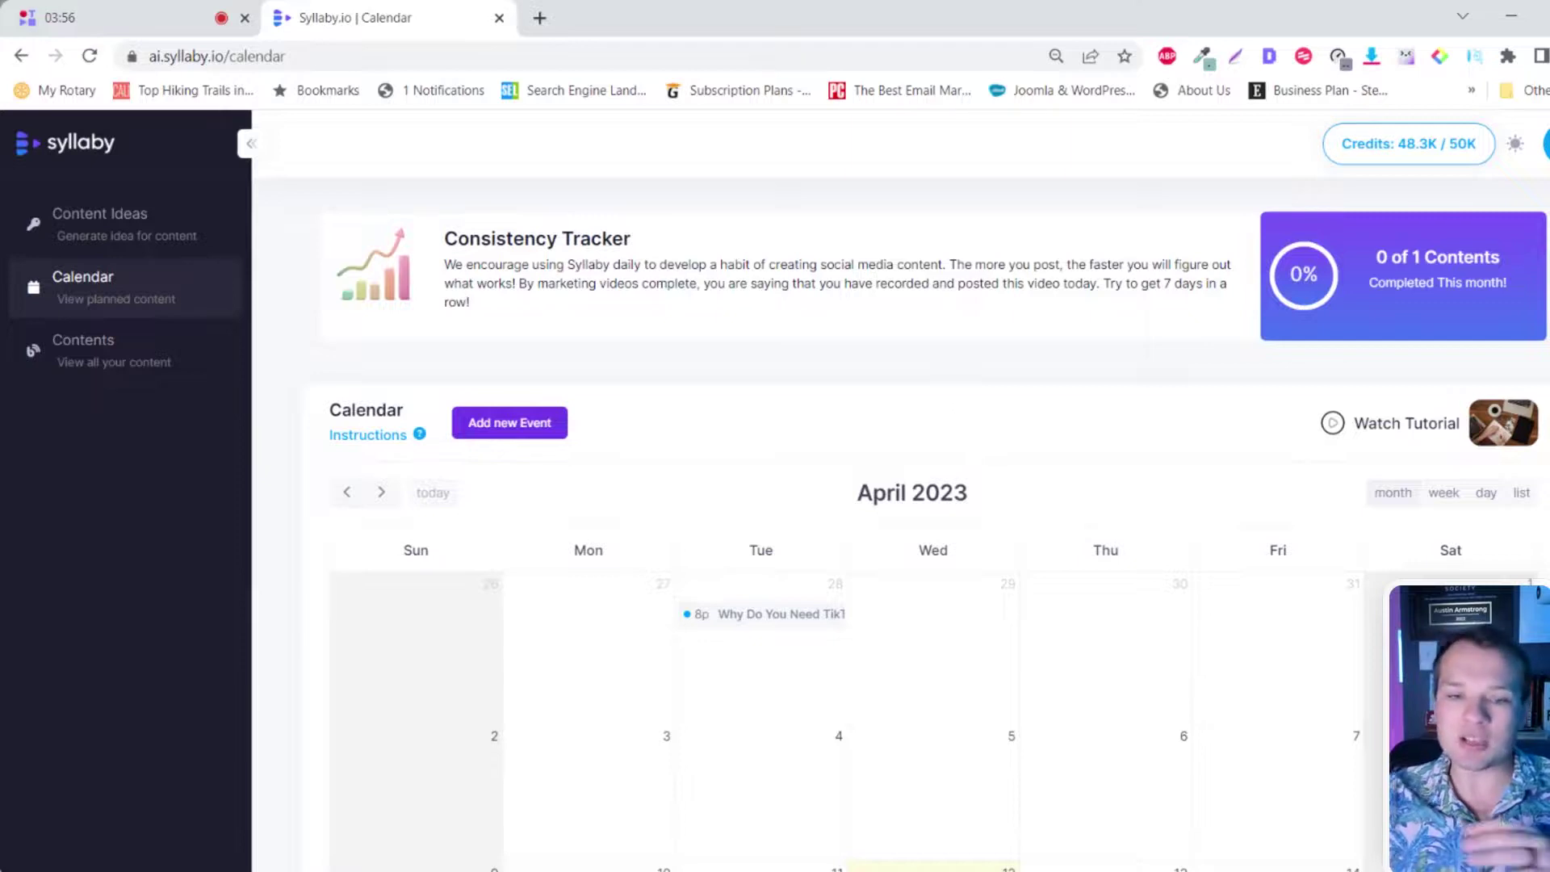
# Step: Switch the April 2023 calendar to list view showing the April 13 VA loan event
pyautogui.scroll(-4, 1049, 436)
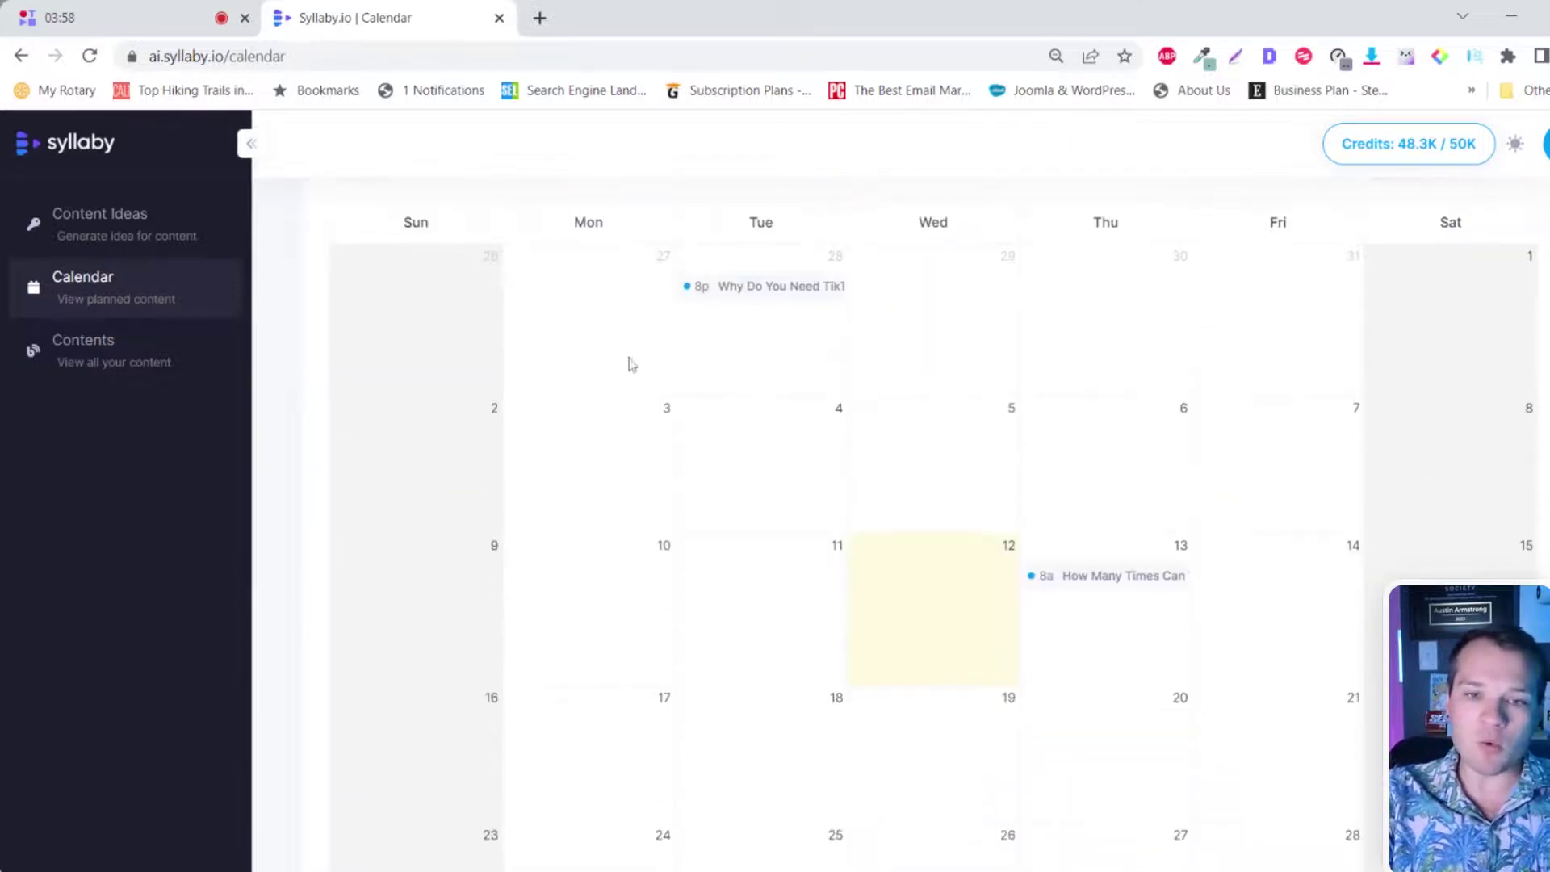
pyautogui.scroll(-3, 1101, 540)
pyautogui.scroll(5, 1105, 544)
pyautogui.scroll(2, 1104, 543)
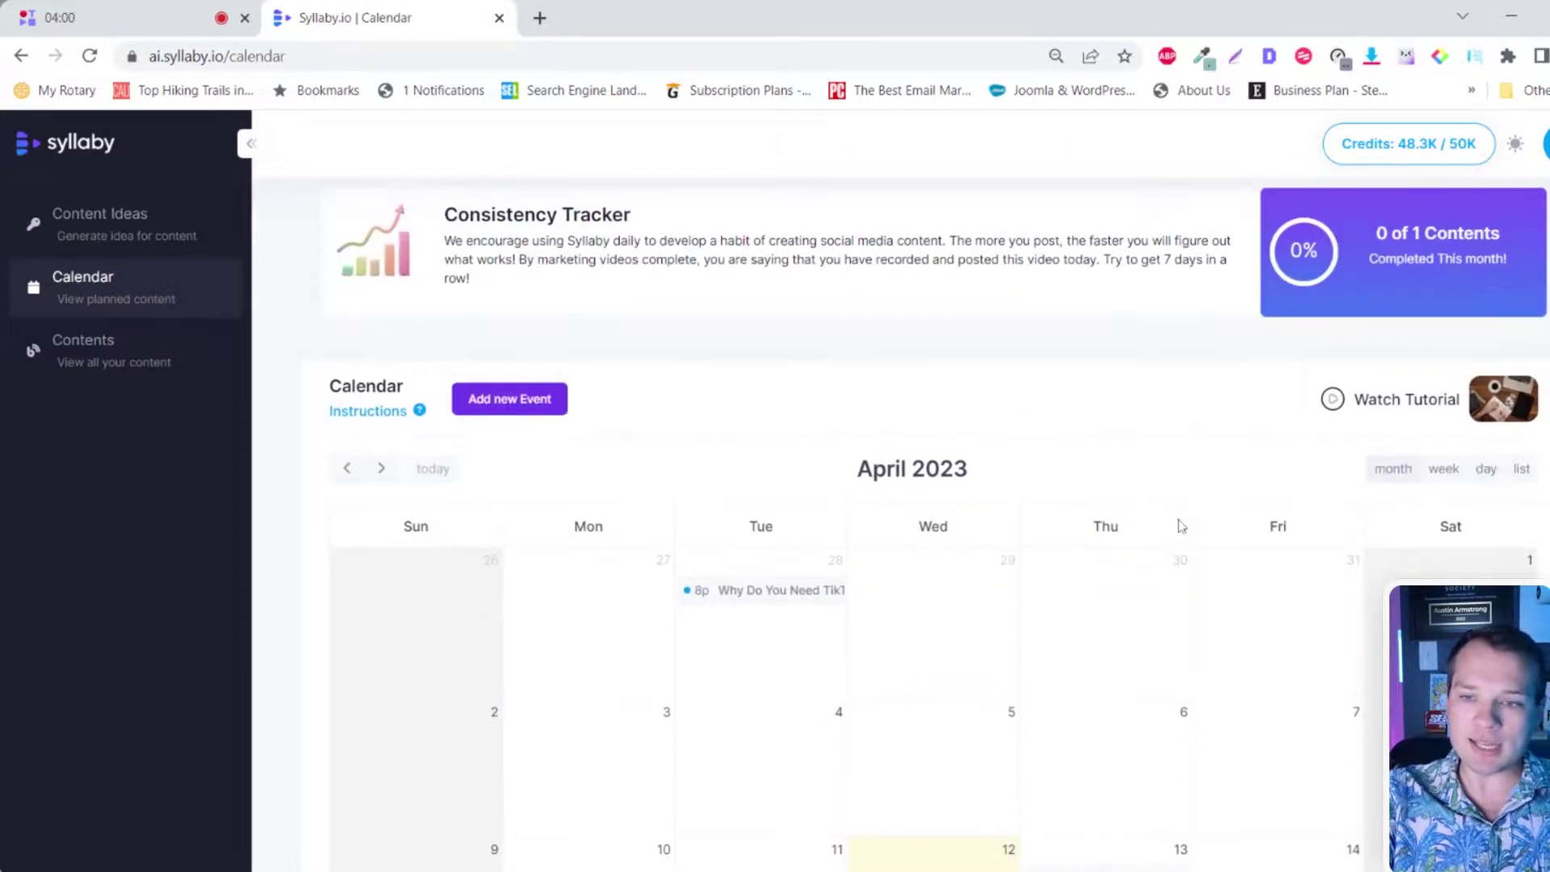
pyautogui.click(1525, 471)
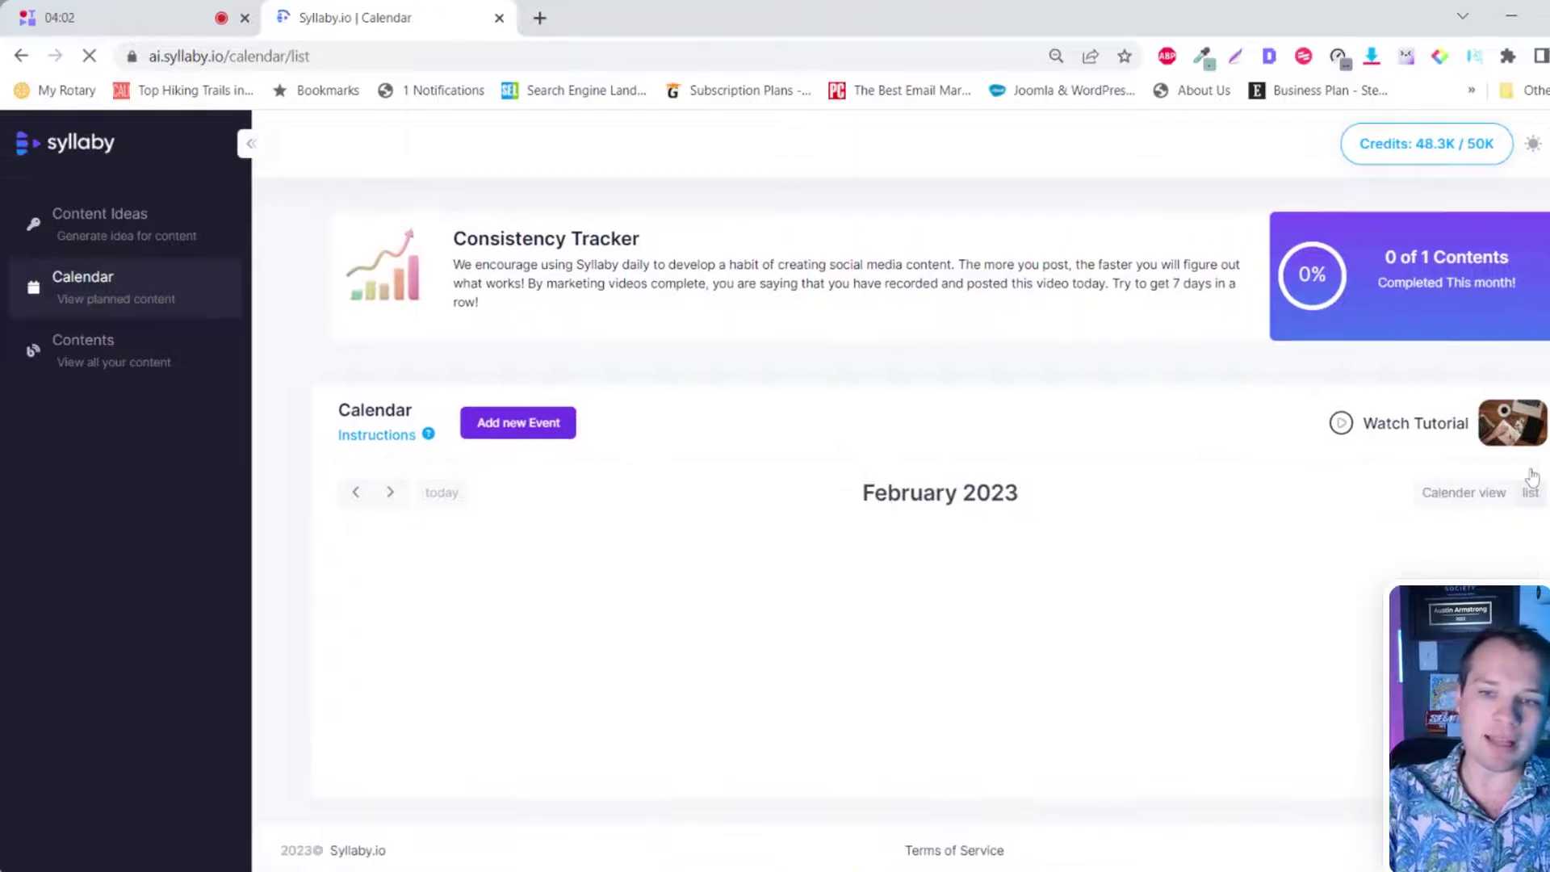
pyautogui.scroll(-2, 1070, 466)
pyautogui.scroll(2, 1068, 462)
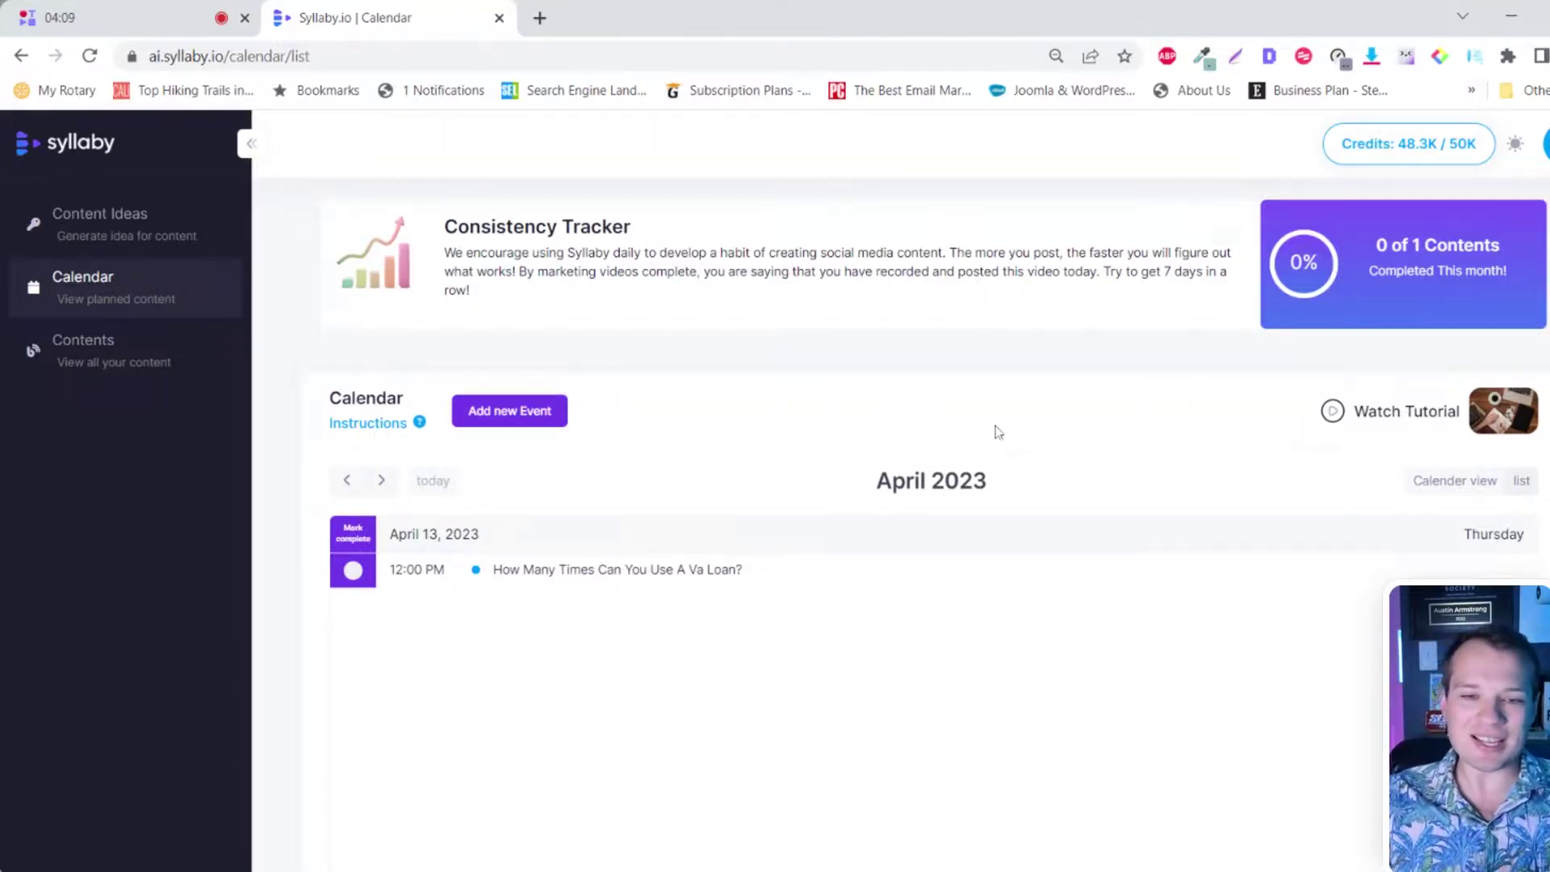
# Step: Mark the April 13 'How Many Times Can You Use A Va Loan?' event complete
pyautogui.click(353, 572)
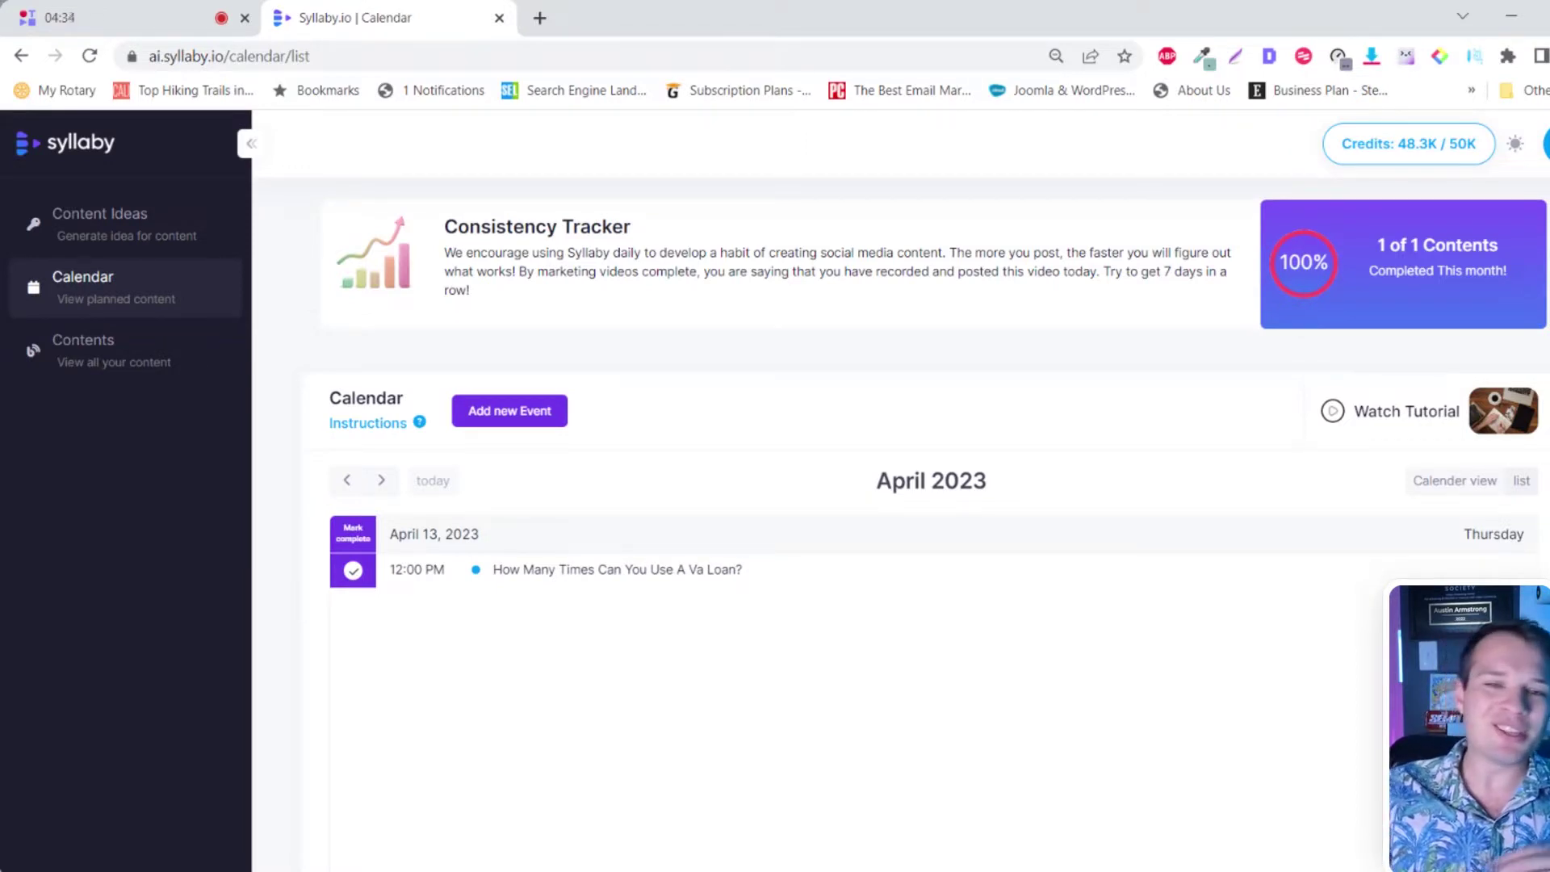
pyautogui.scroll(-3, 760, 712)
pyautogui.scroll(3, 760, 712)
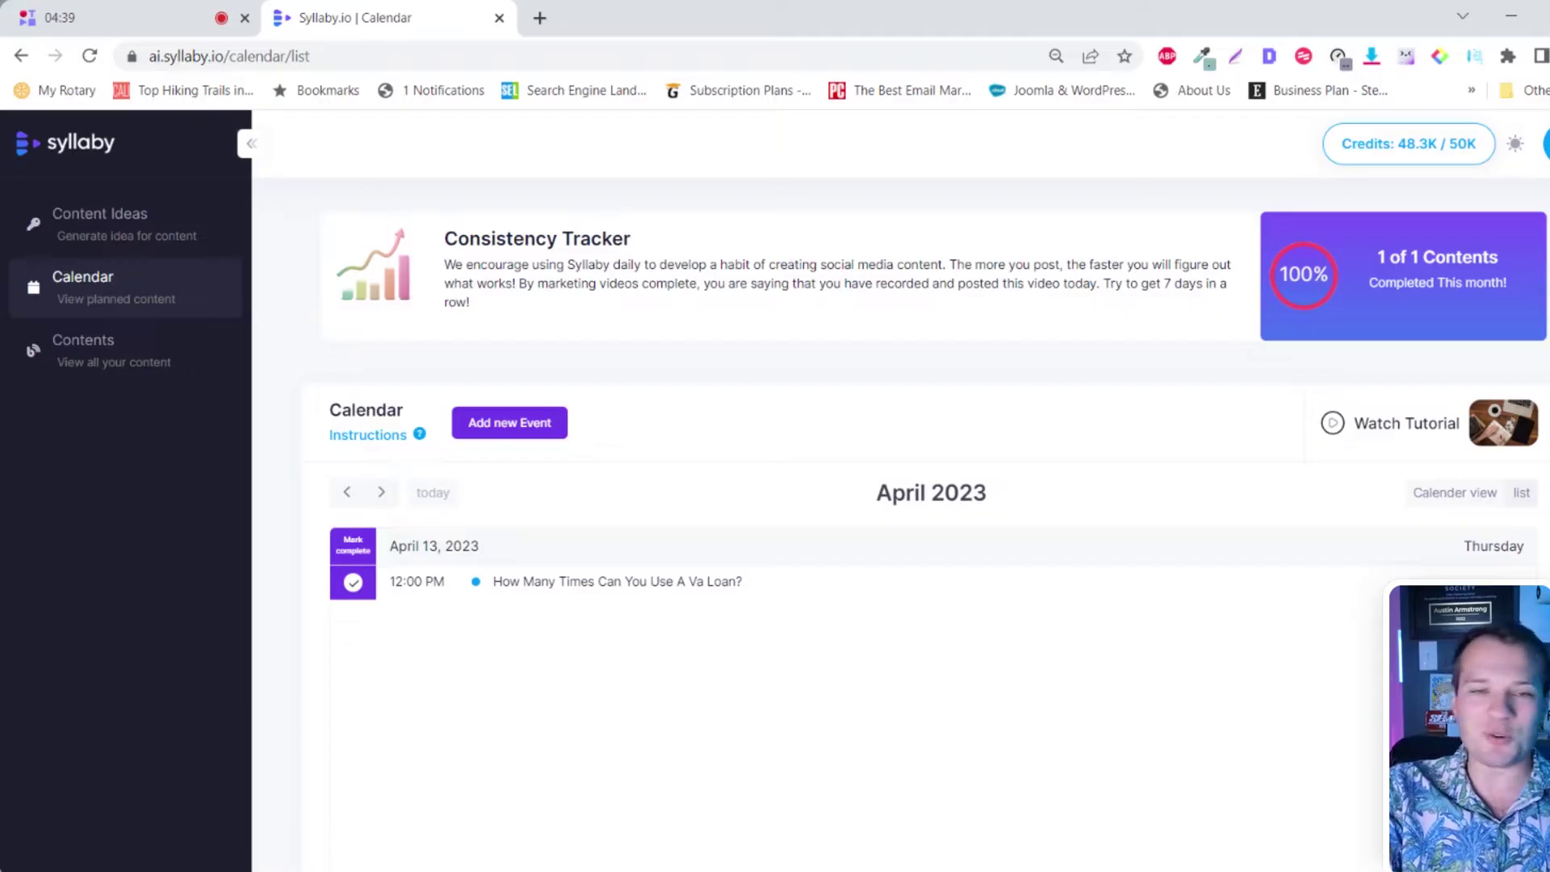
pyautogui.scroll(-2, 901, 524)
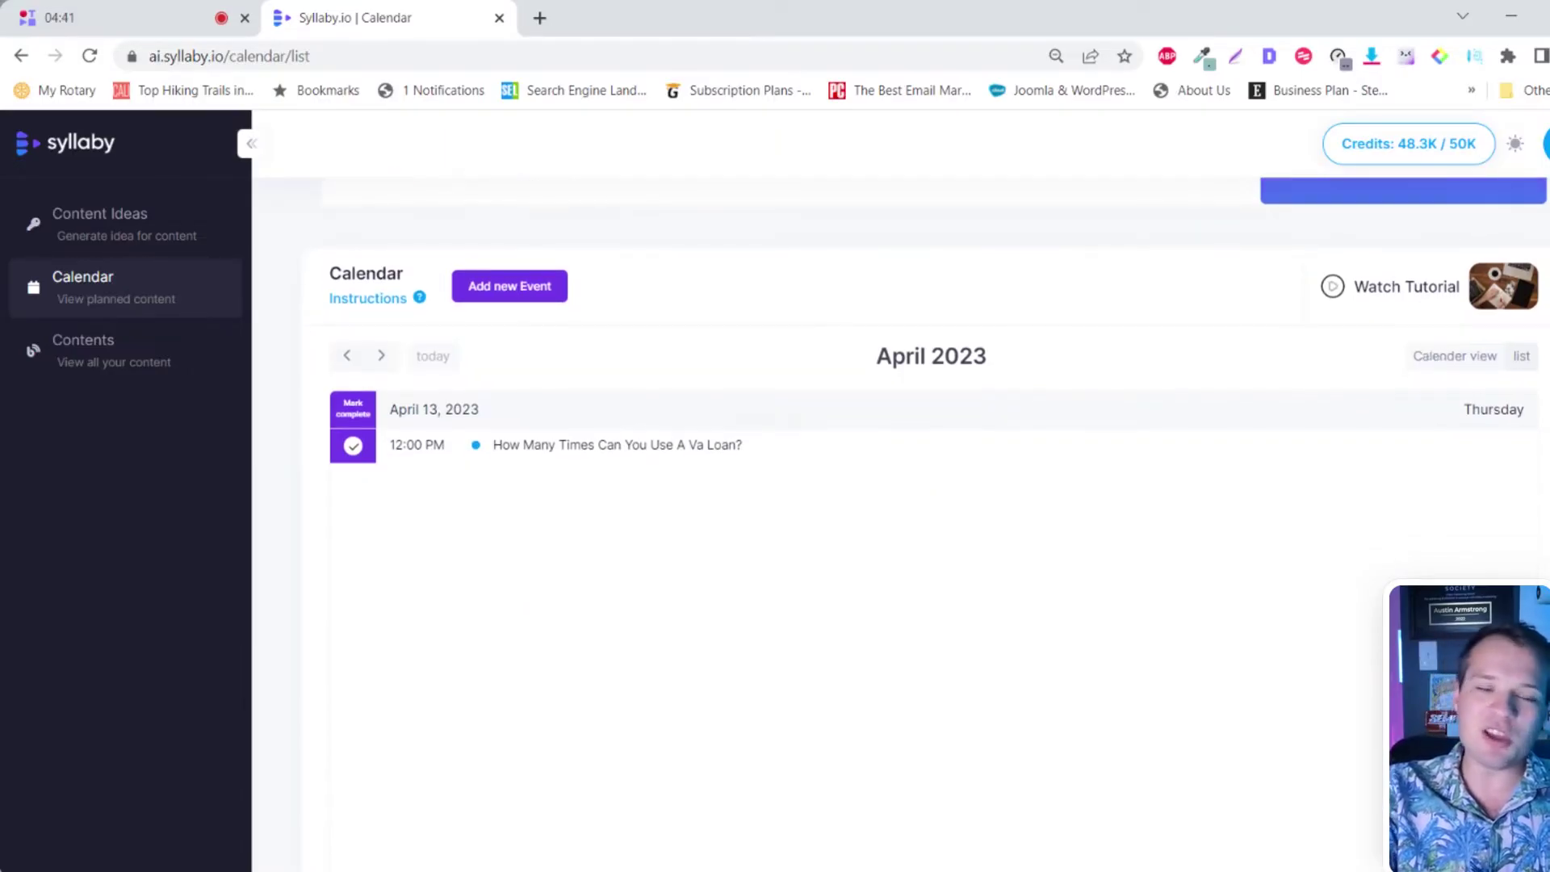
pyautogui.scroll(2, 900, 524)
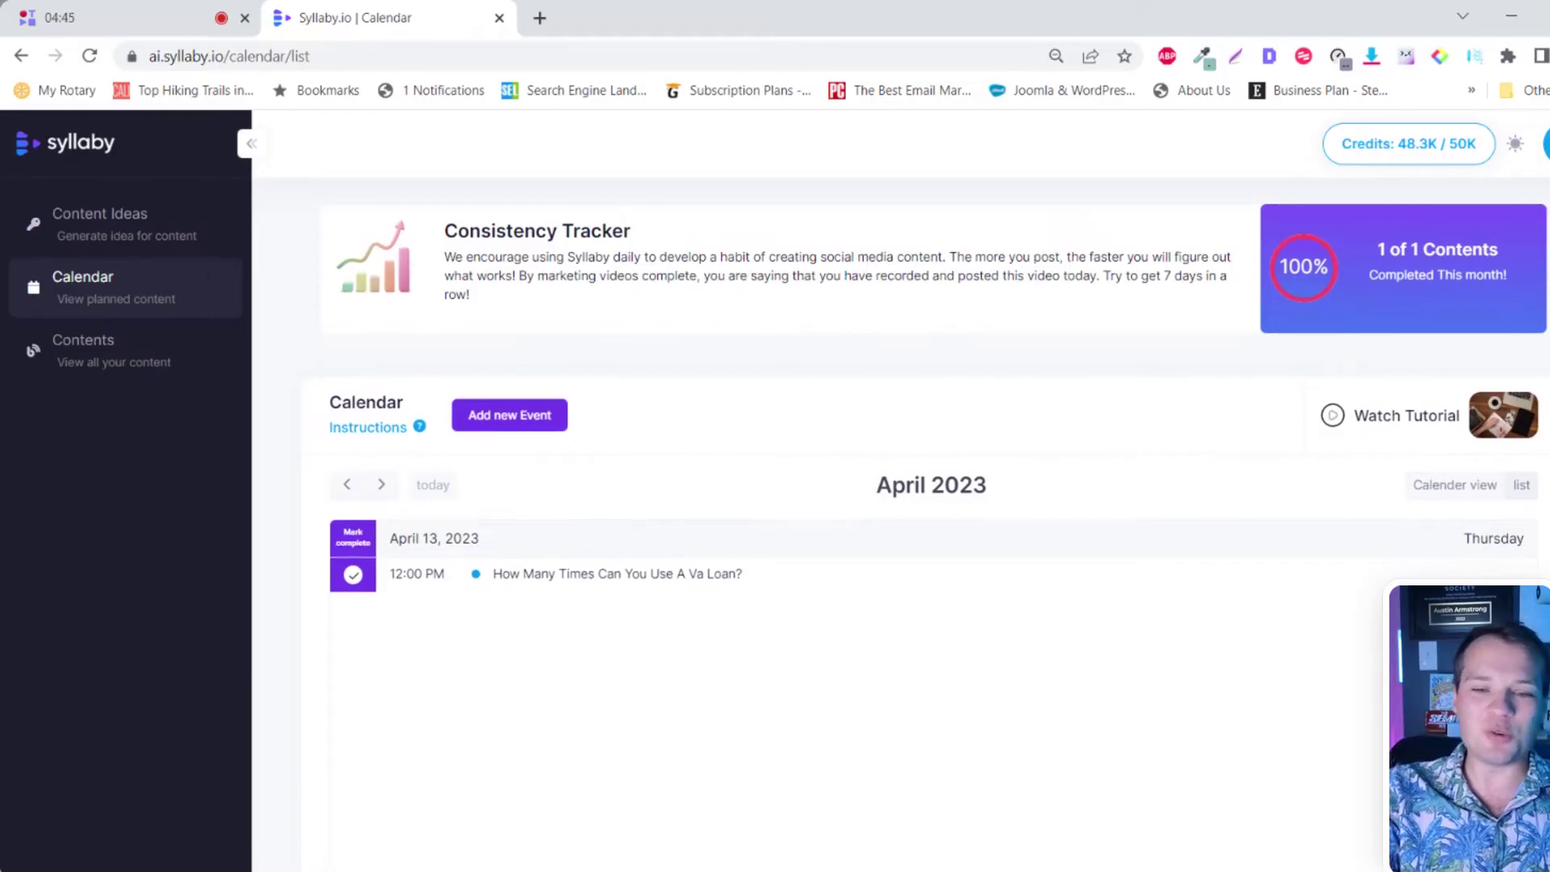
pyautogui.scroll(-1, 901, 525)
pyautogui.scroll(1, 900, 525)
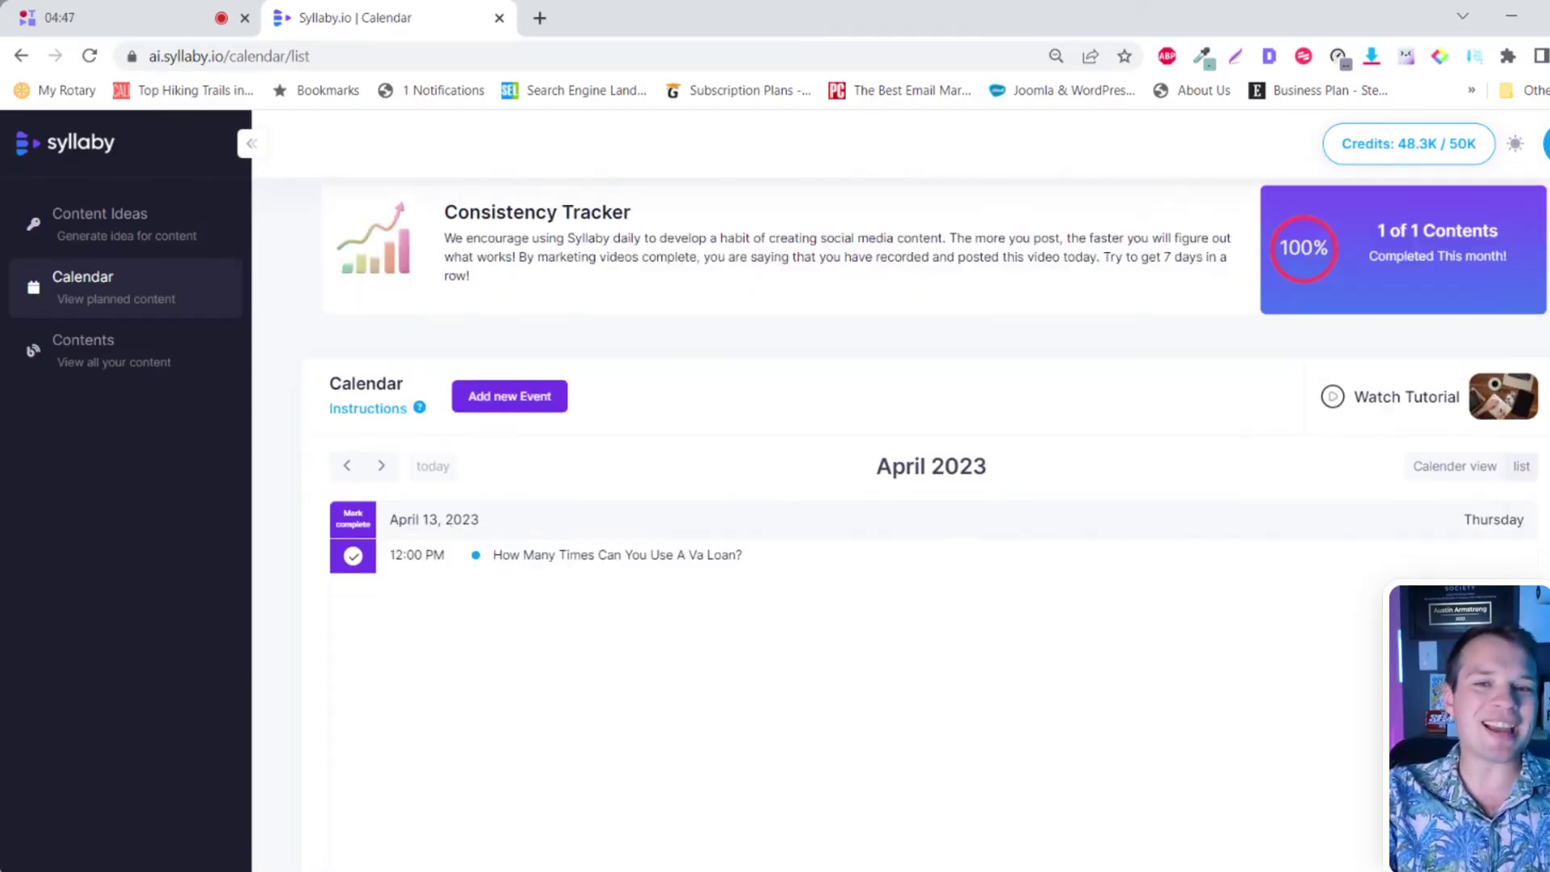